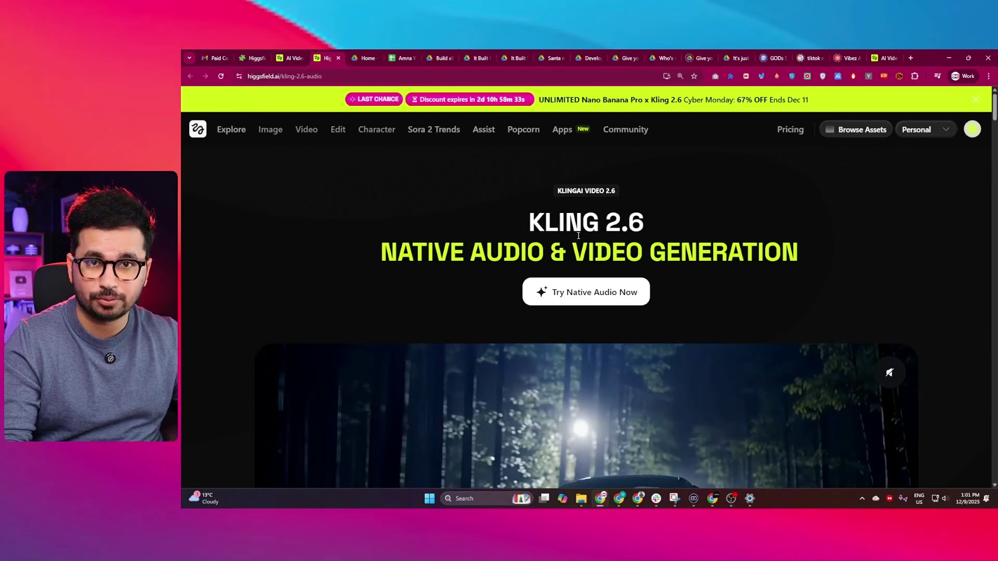
pyautogui.scroll(-3, 572, 230)
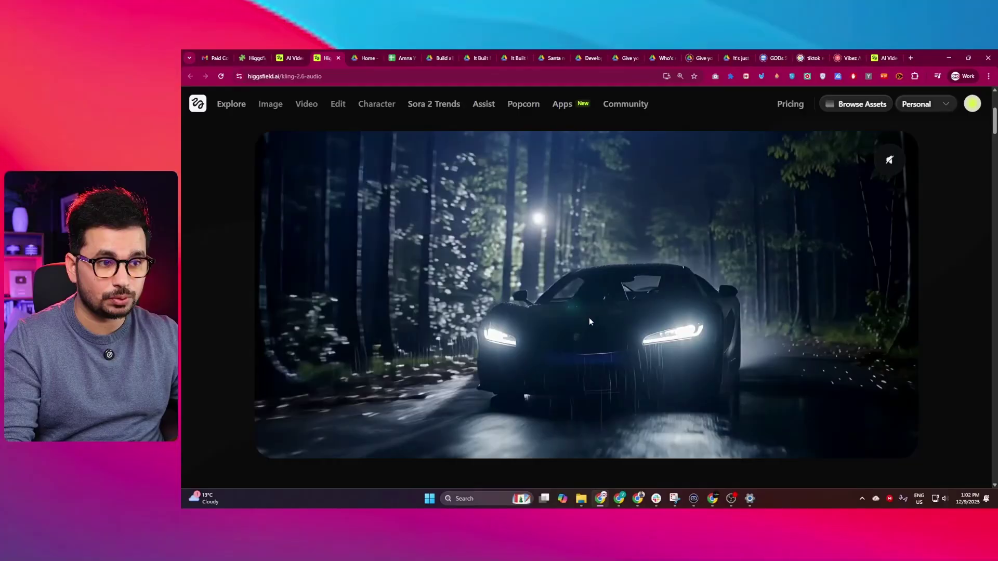
pyautogui.scroll(-4, 589, 318)
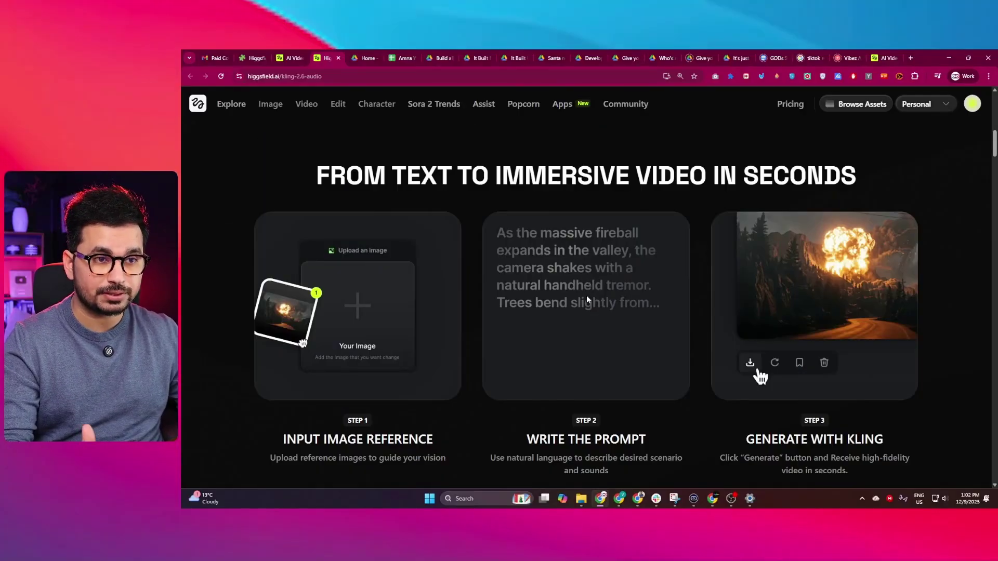
pyautogui.scroll(-5, 577, 292)
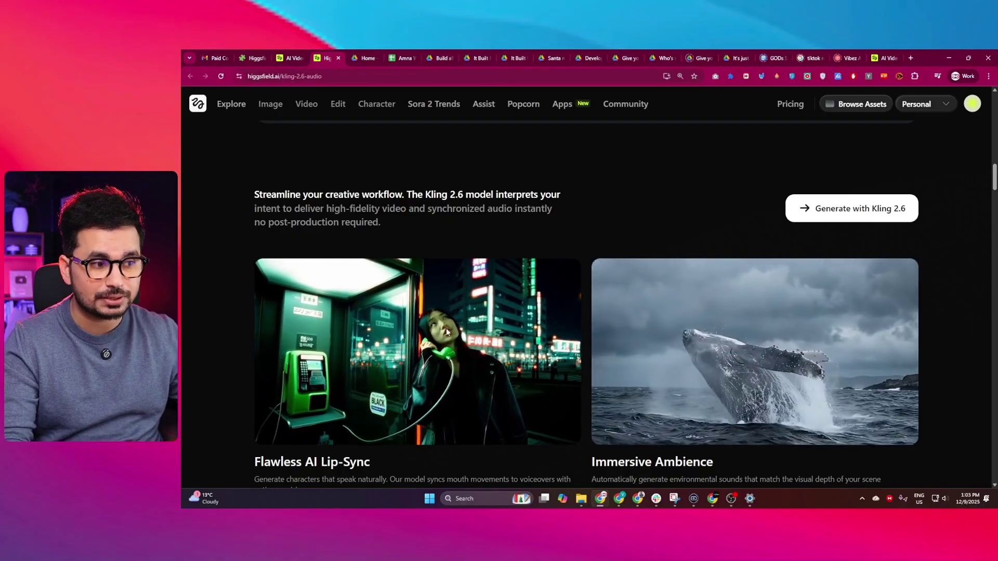
pyautogui.scroll(-1, 658, 289)
pyautogui.scroll(10, 659, 288)
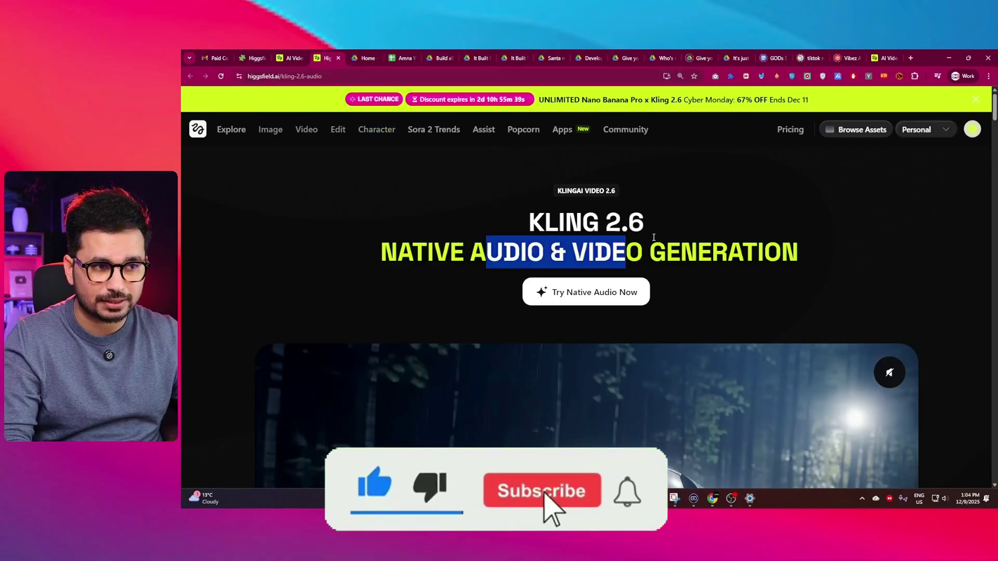
# - Browse the Kling 2.6 landing page's audio demos, then launch the native-audio video creator
pyautogui.moveTo(653, 238); pyautogui.dragTo(681, 246)
pyautogui.scroll(-3, 709, 269)
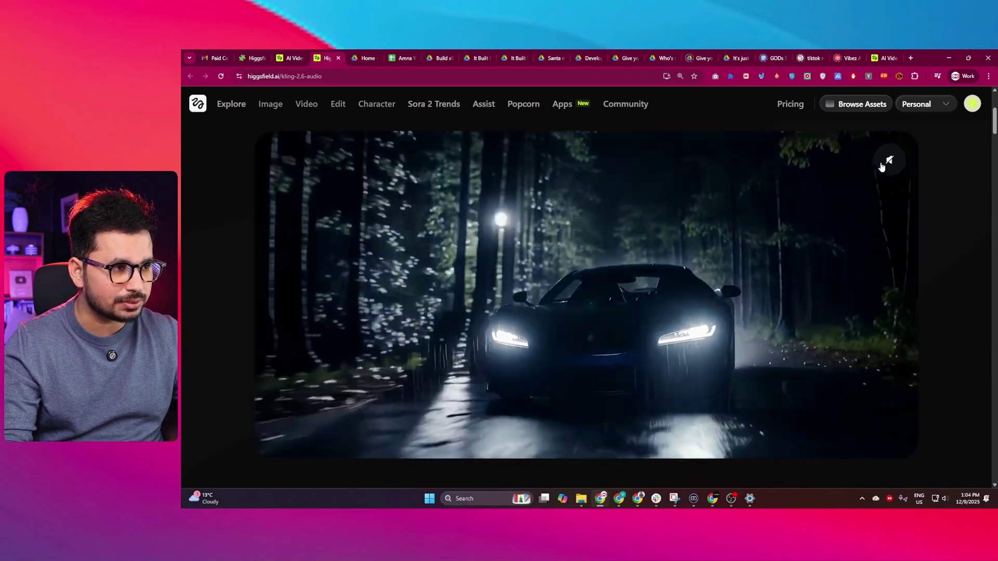
pyautogui.click(887, 162)
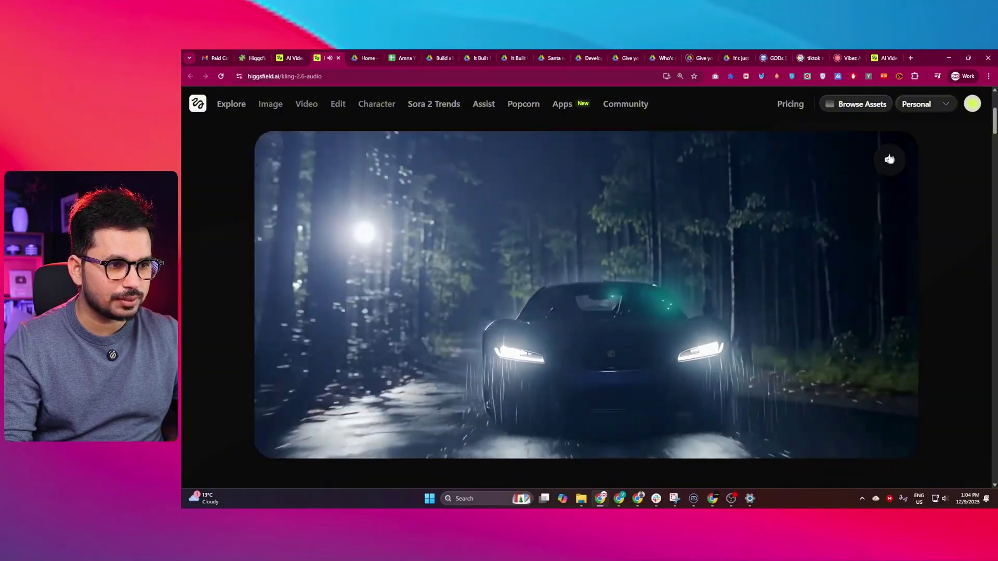
pyautogui.click(889, 160)
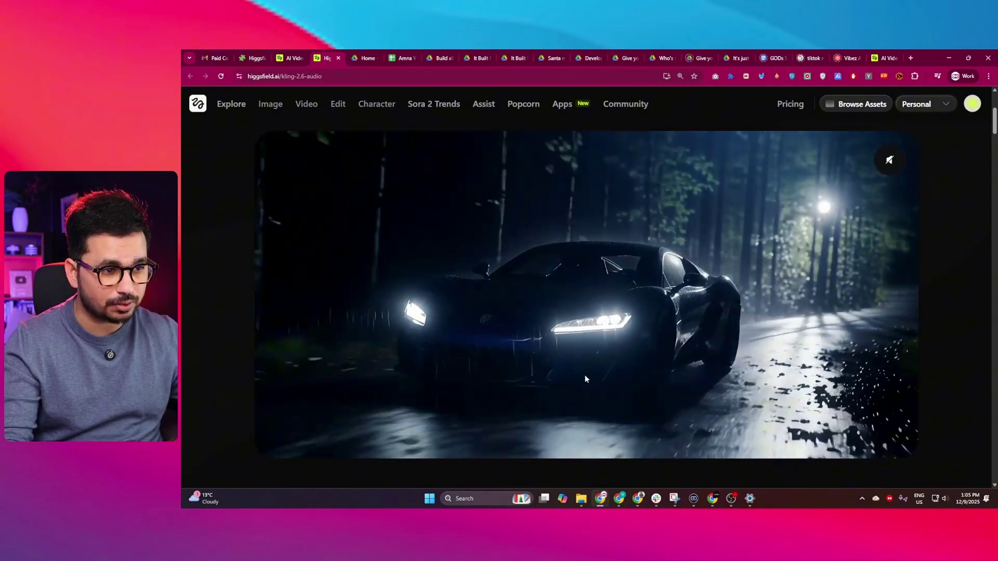
pyautogui.scroll(-5, 587, 369)
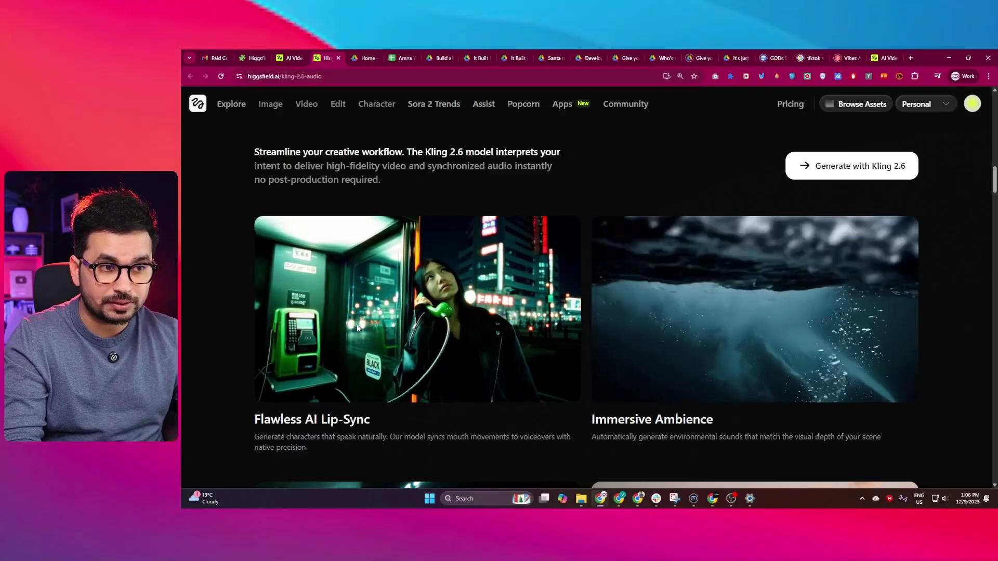
pyautogui.scroll(-2, 393, 415)
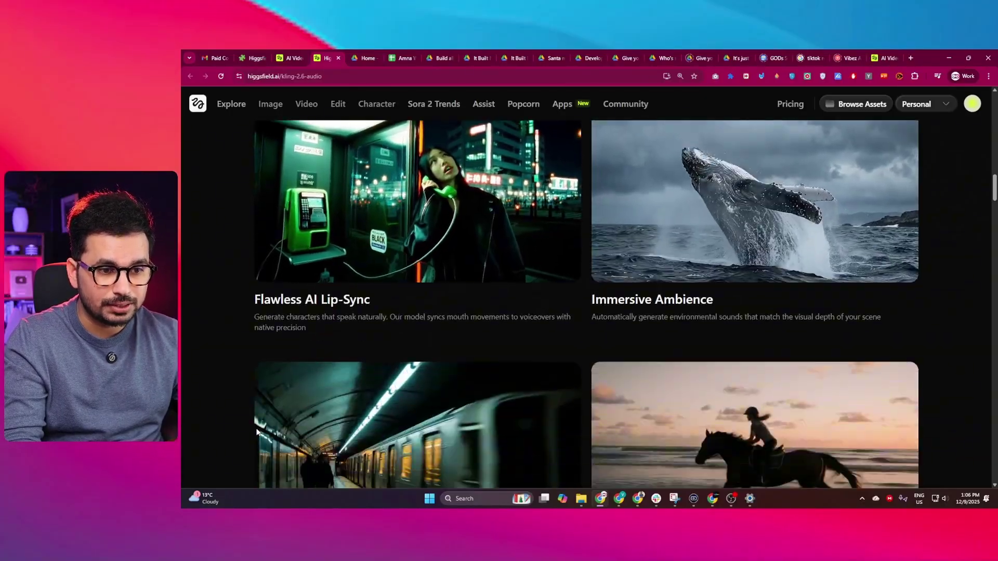
pyautogui.moveTo(280, 291); pyautogui.dragTo(326, 289)
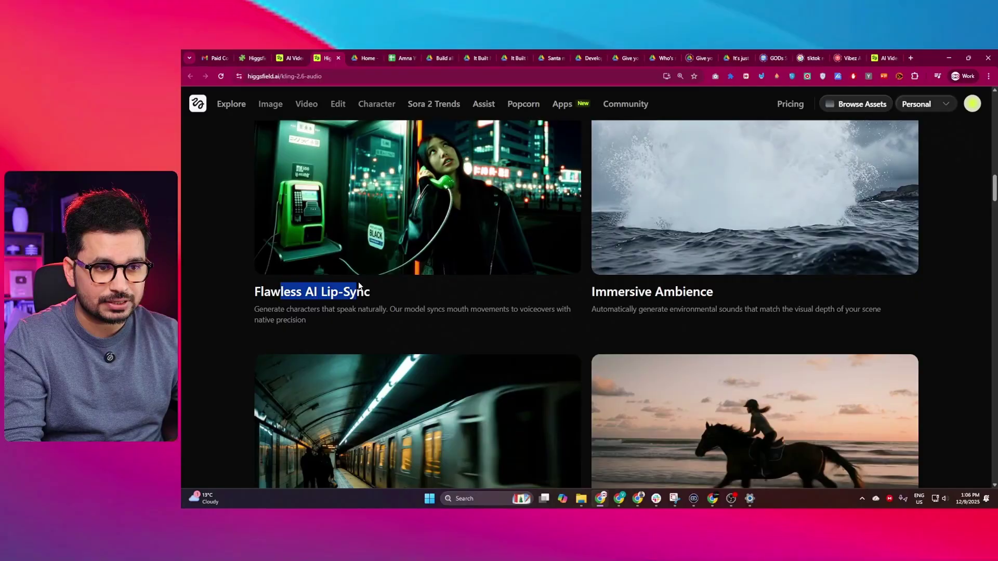
pyautogui.click(327, 289)
pyautogui.scroll(2, 418, 364)
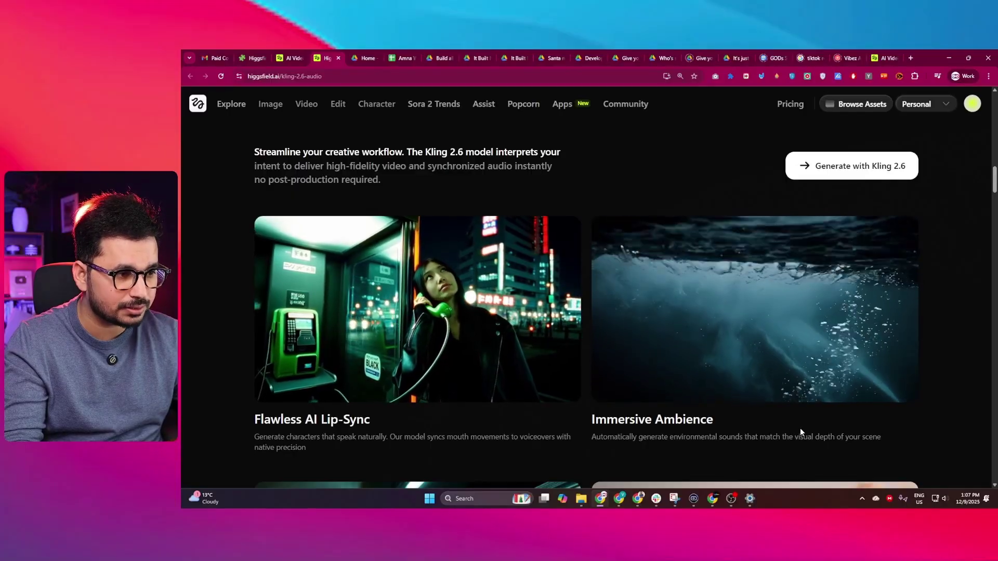
pyautogui.scroll(-2, 799, 429)
pyautogui.scroll(-3, 702, 428)
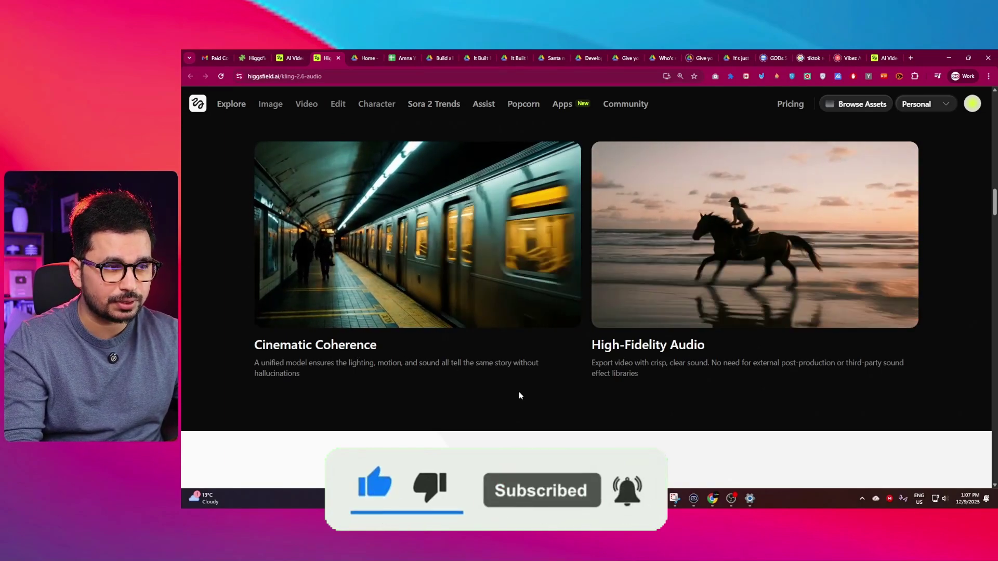
pyautogui.scroll(1, 610, 381)
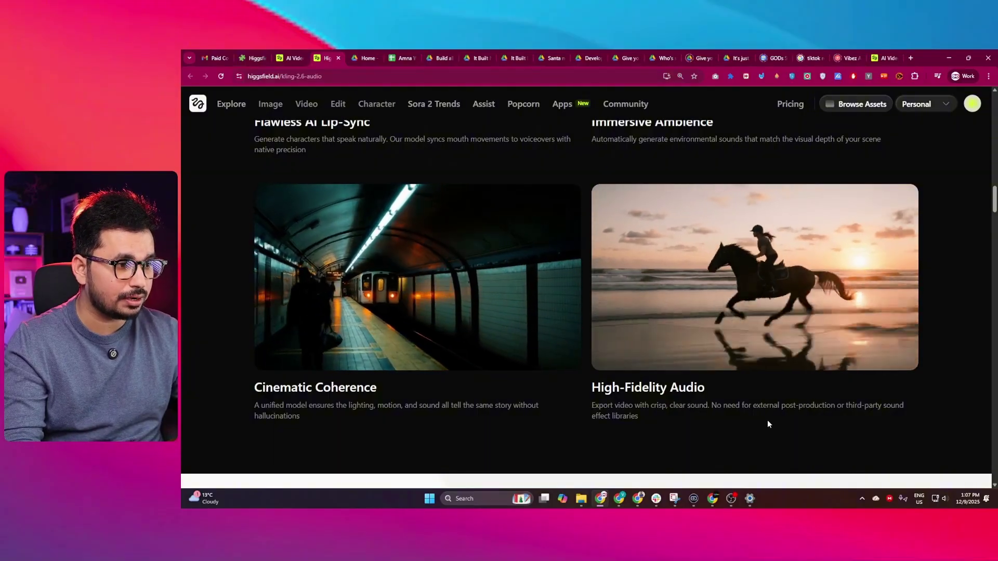
pyautogui.moveTo(725, 405); pyautogui.dragTo(834, 406)
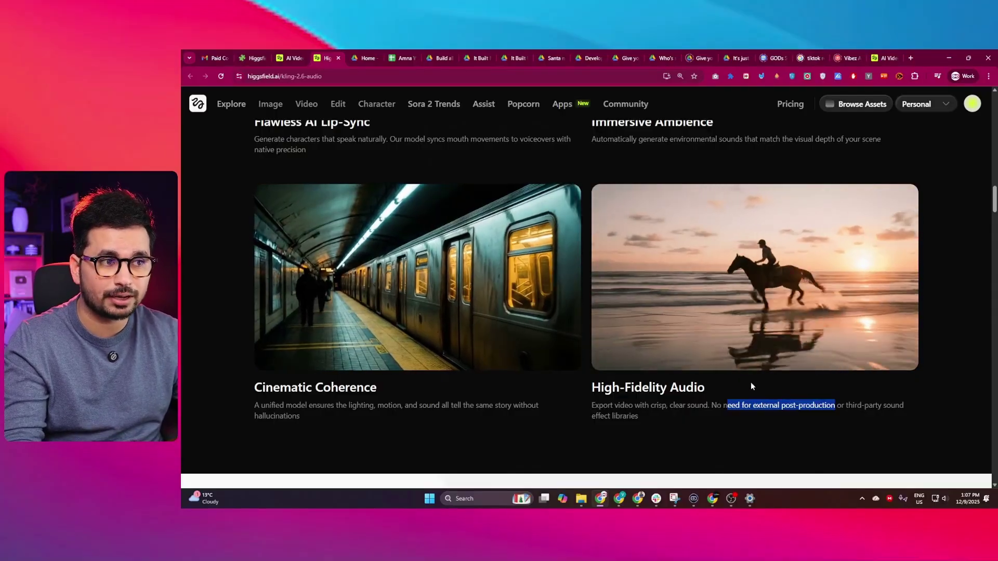
pyautogui.scroll(2, 750, 382)
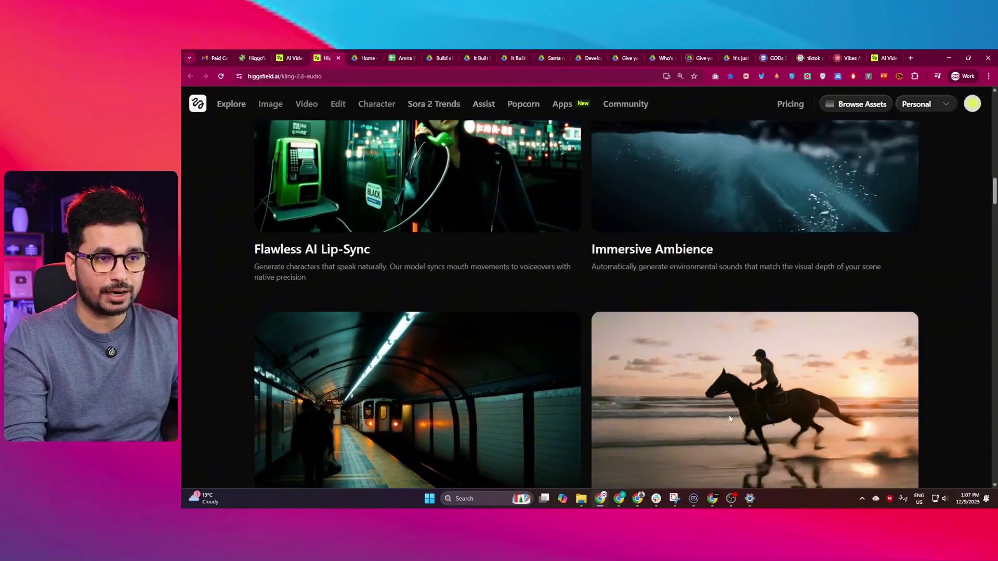
pyautogui.scroll(5, 702, 412)
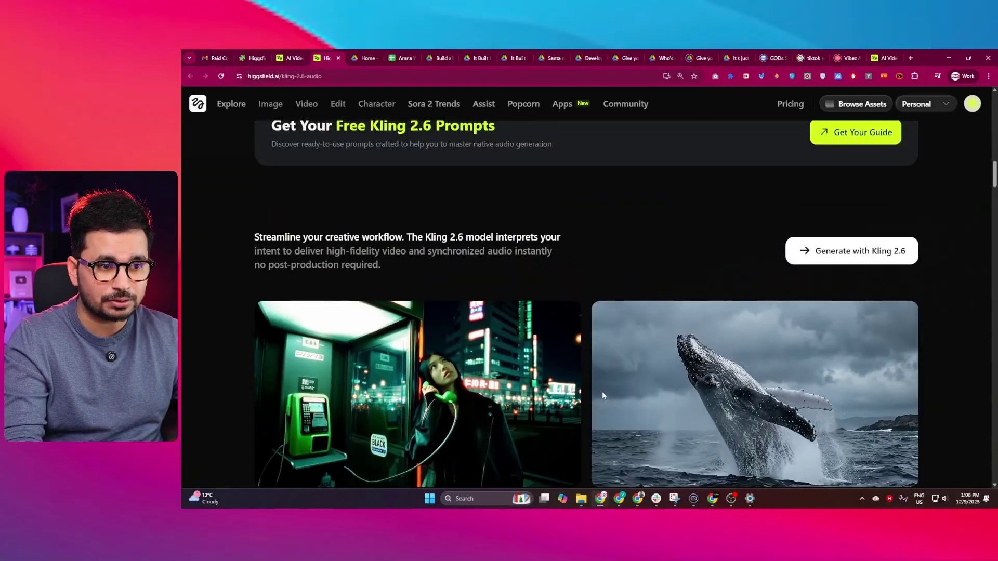
pyautogui.scroll(-3, 602, 392)
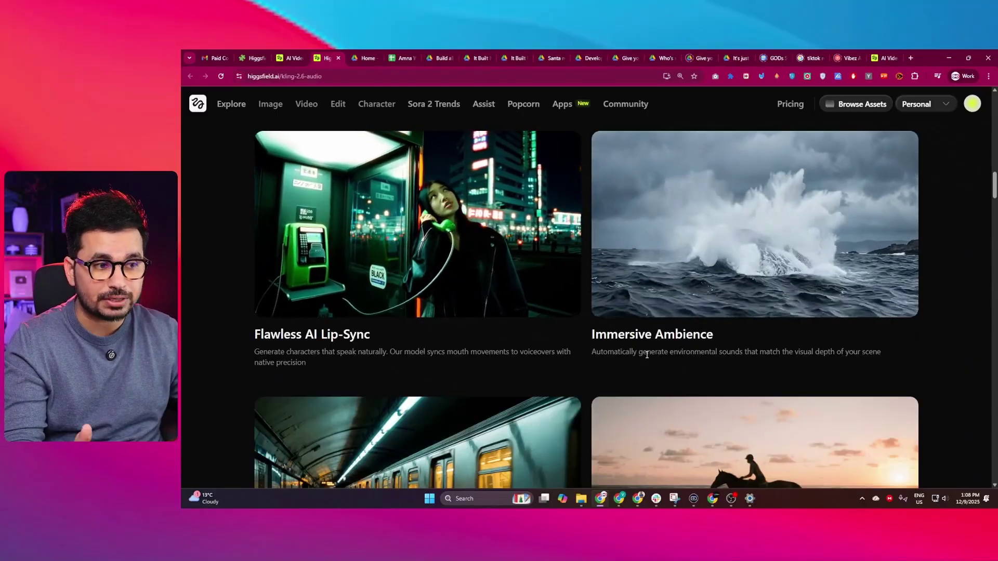
pyautogui.scroll(1, 607, 332)
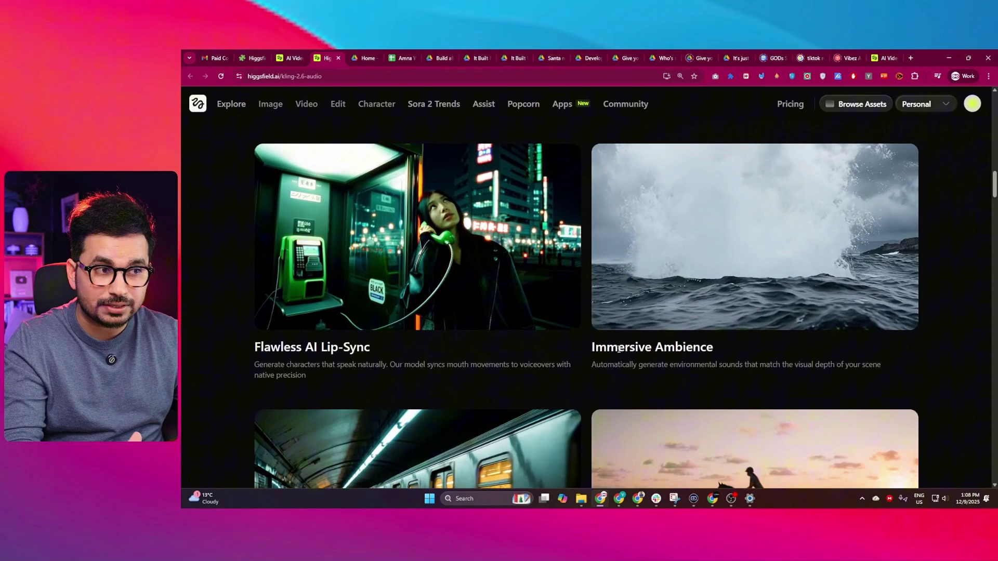
pyautogui.scroll(5, 616, 322)
pyautogui.scroll(5, 600, 360)
pyautogui.scroll(5, 598, 373)
pyautogui.scroll(-3, 603, 390)
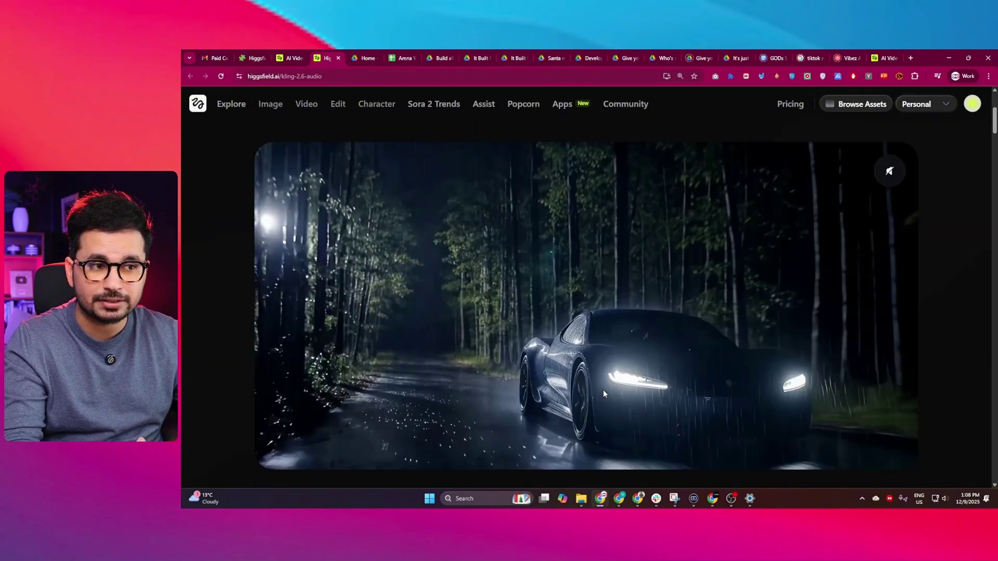
pyautogui.scroll(-5, 600, 386)
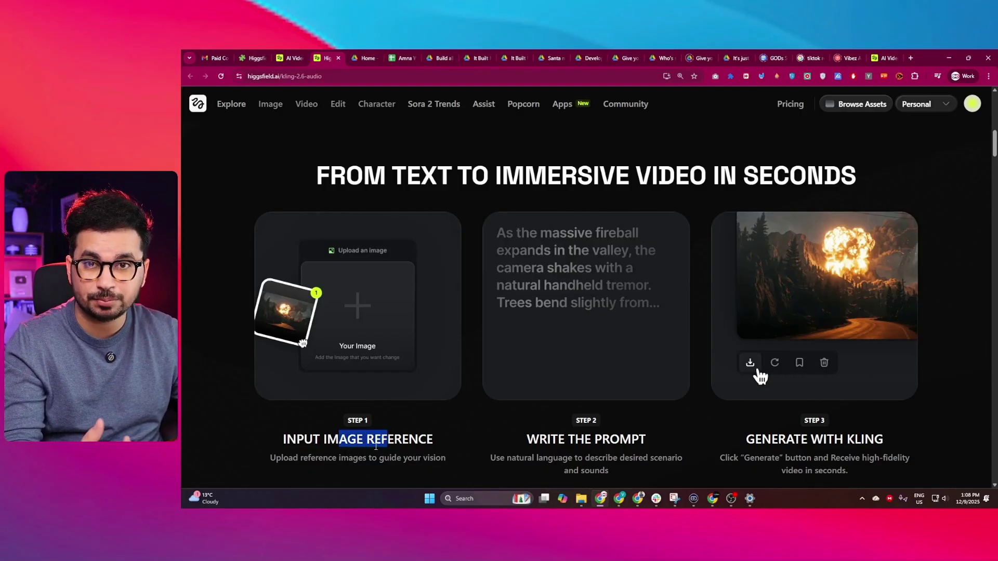
pyautogui.scroll(-1, 618, 416)
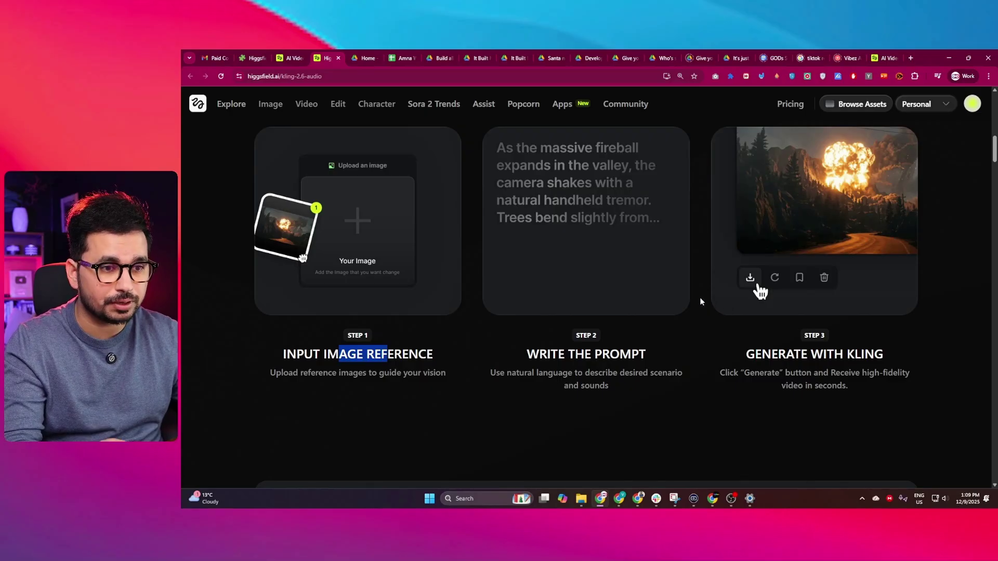
pyautogui.scroll(10, 548, 303)
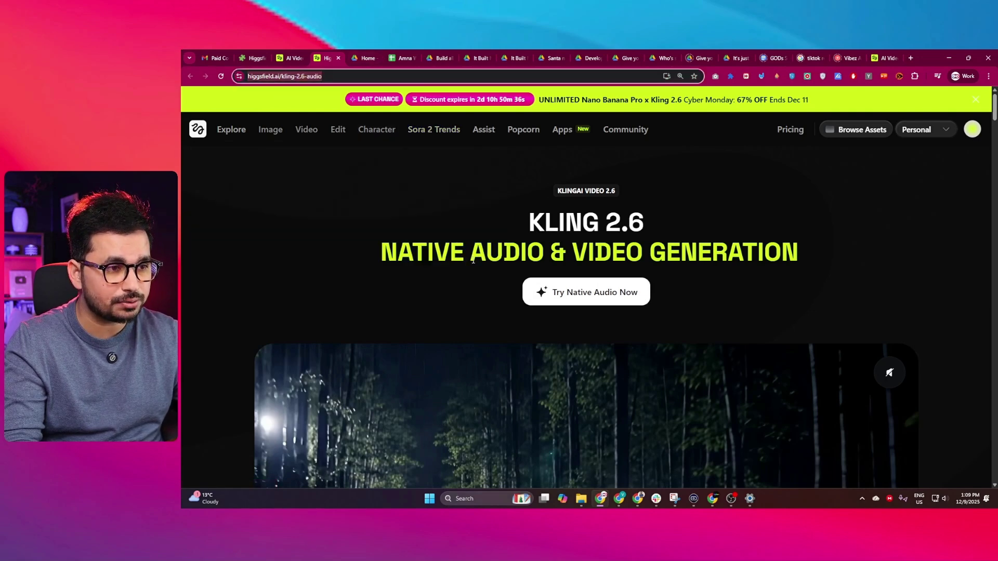
pyautogui.moveTo(473, 262); pyautogui.dragTo(450, 257)
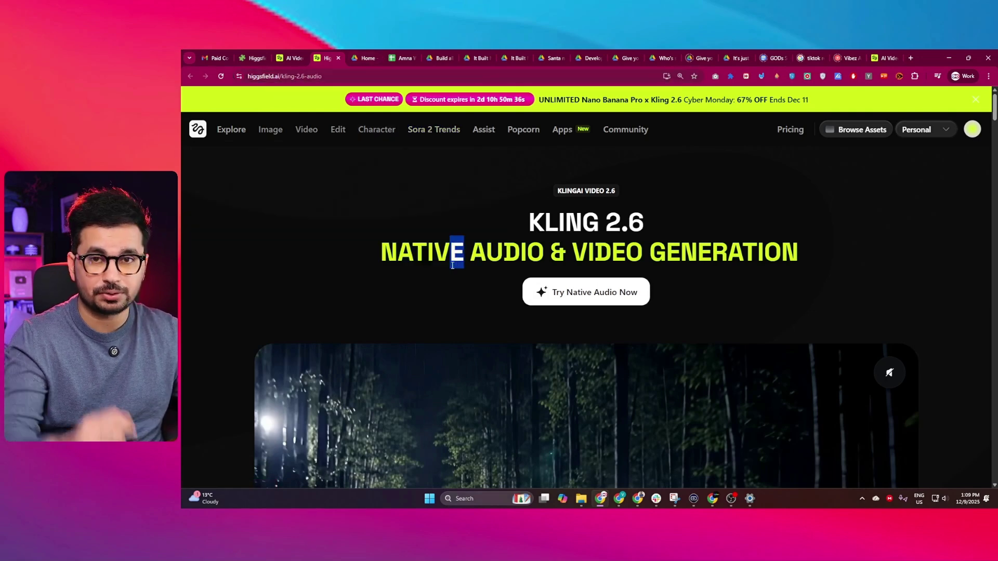
pyautogui.click(553, 294)
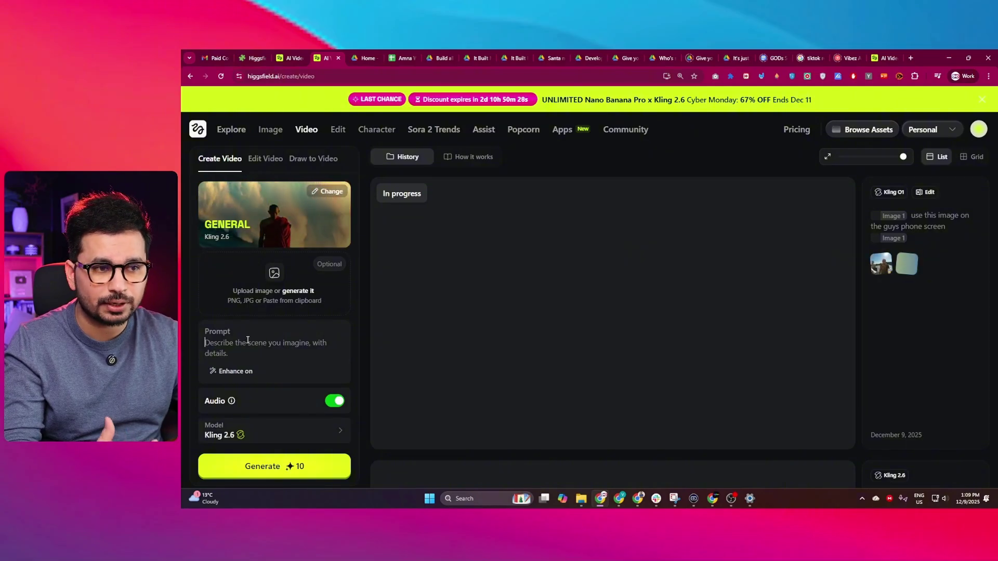
pyautogui.moveTo(613, 313)
pyautogui.write('A Youtuber sitting in a Youtube Studio,')
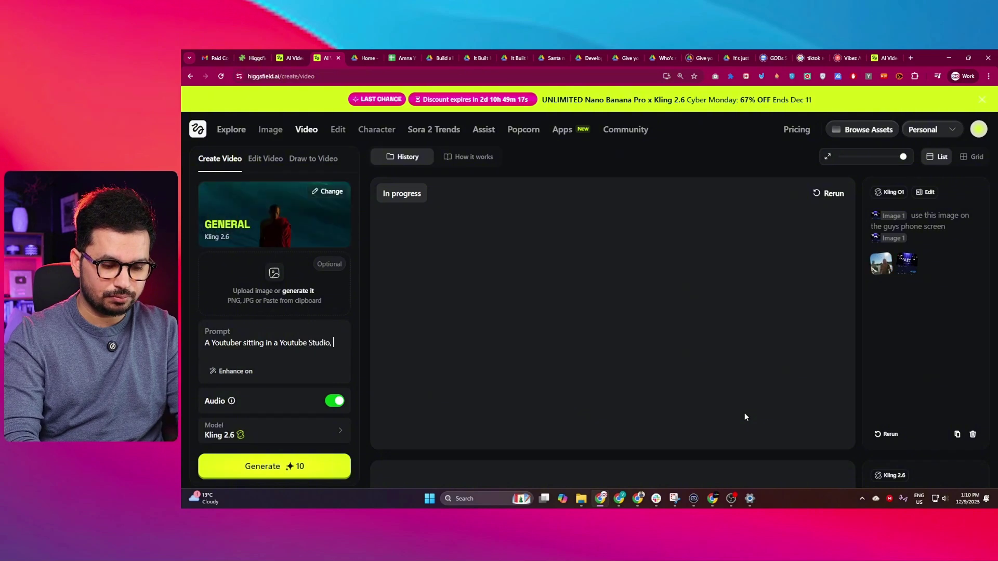
pyautogui.write('promoting Vybes.dev which is an AI Mobile APP design generator')
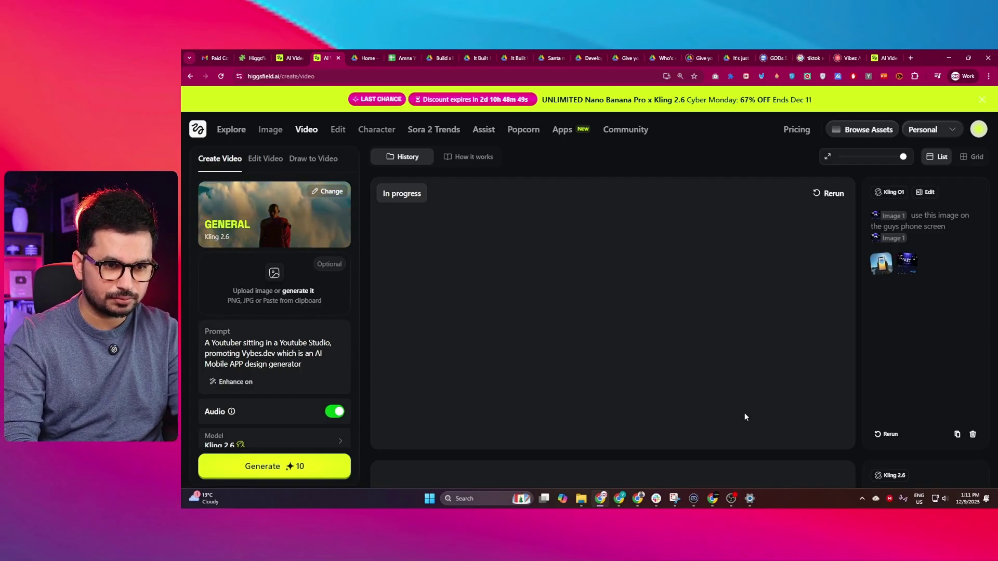
pyautogui.scroll(-1, 305, 284)
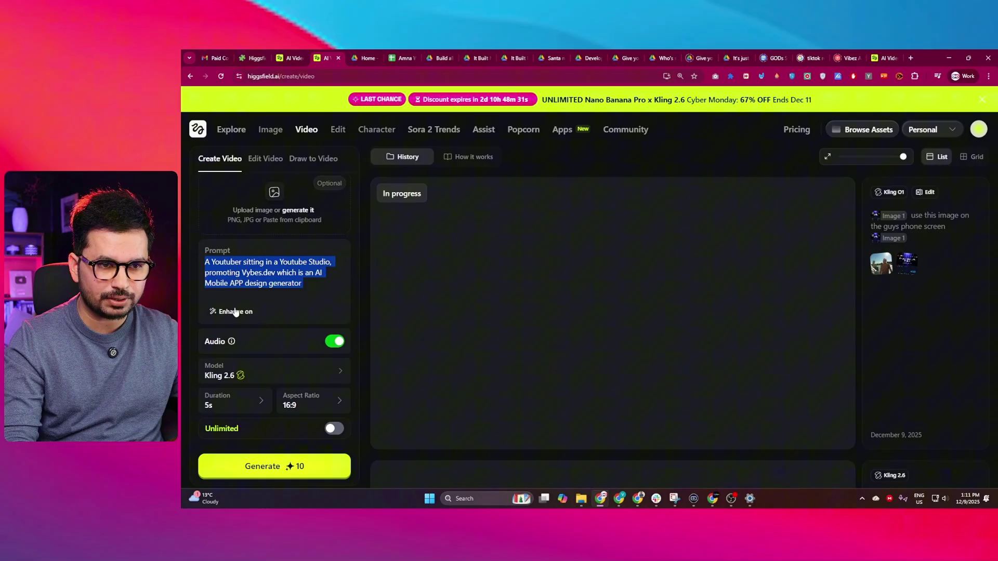
# - Switch prompt enhancement off for the Vybes.dev YouTuber prompt
pyautogui.click(236, 315)
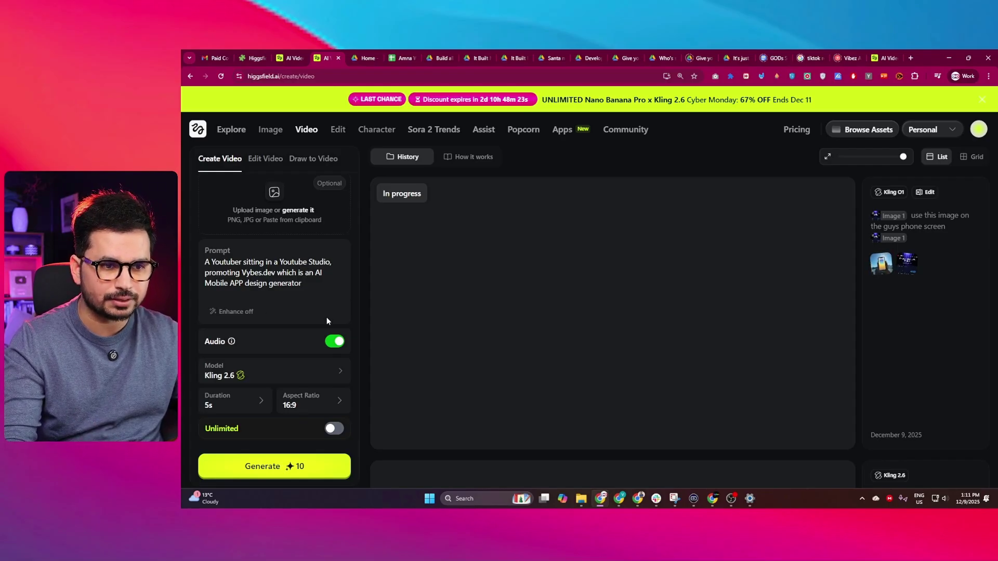
# - Keep the 16:9 aspect ratio and set the Kling 2.6 video duration to 10 seconds
pyautogui.click(311, 407)
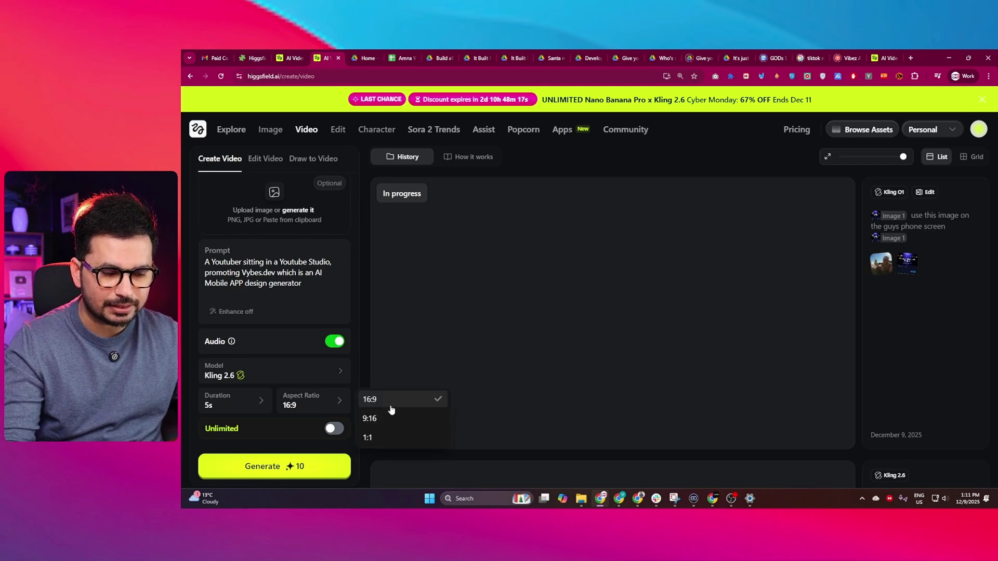
pyautogui.click(225, 406)
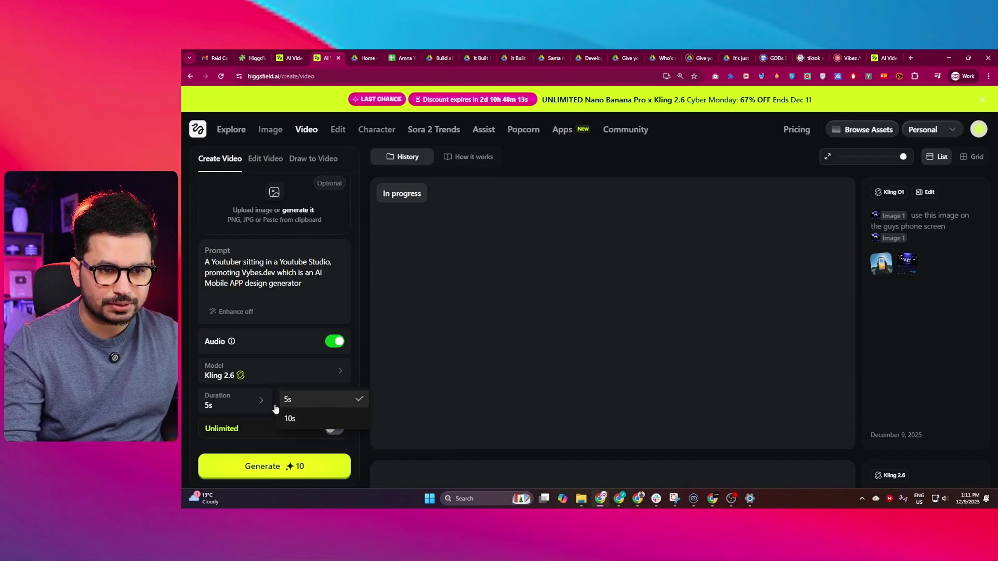
pyautogui.click(302, 419)
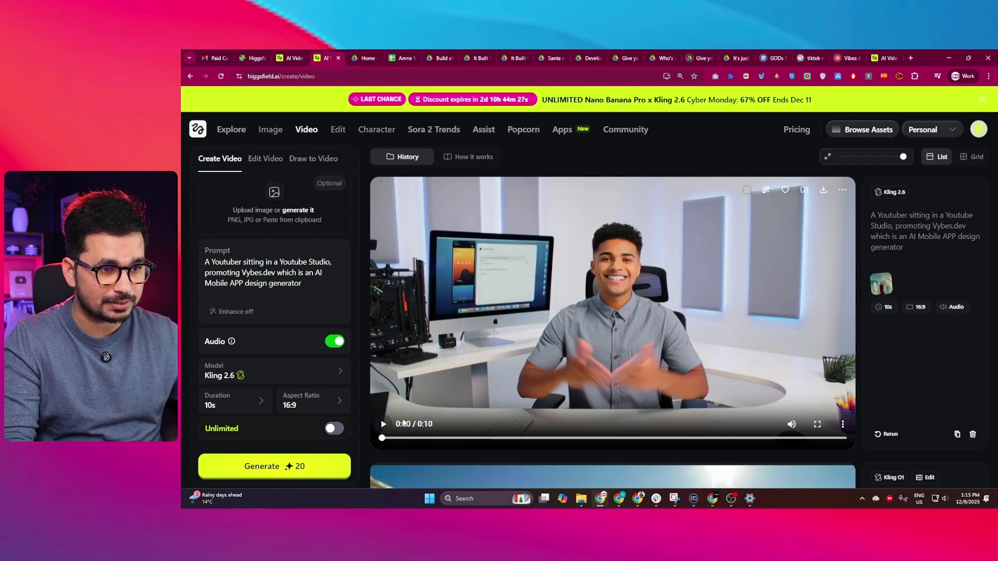
pyautogui.moveTo(612, 304)
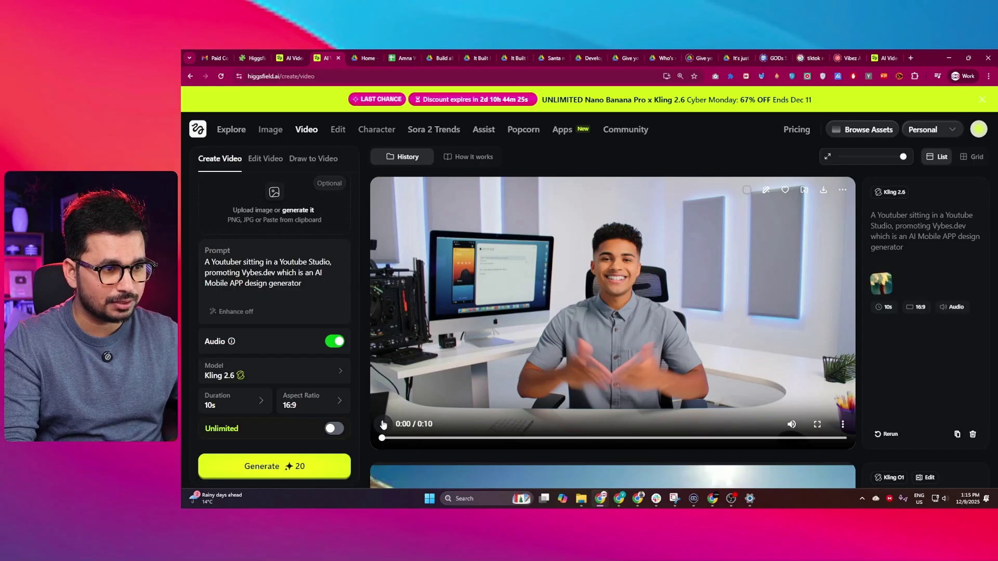
# - Play the generated YouTuber clip, rewind it to 0:00, and replay it before pausing
pyautogui.click(382, 423)
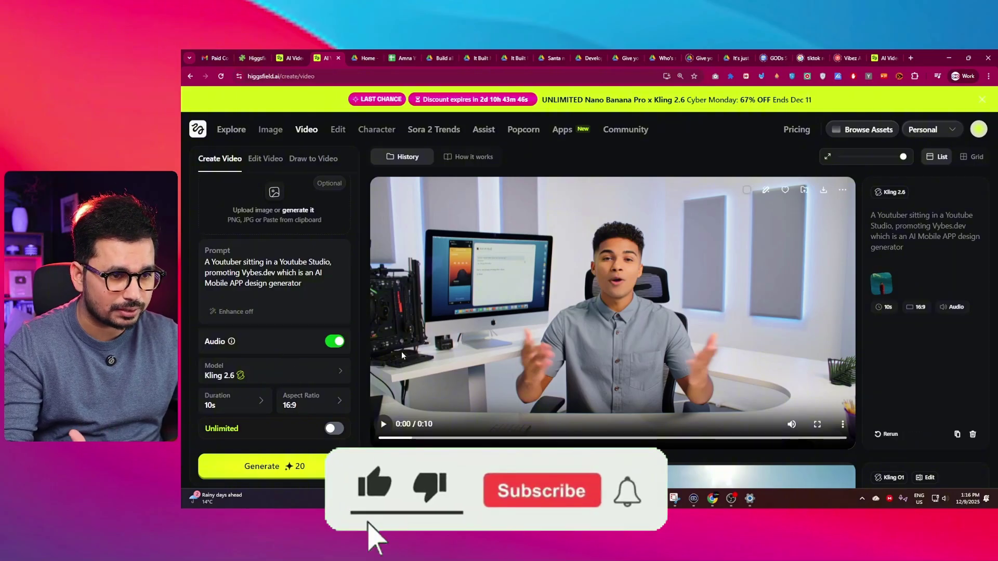
pyautogui.click(382, 424)
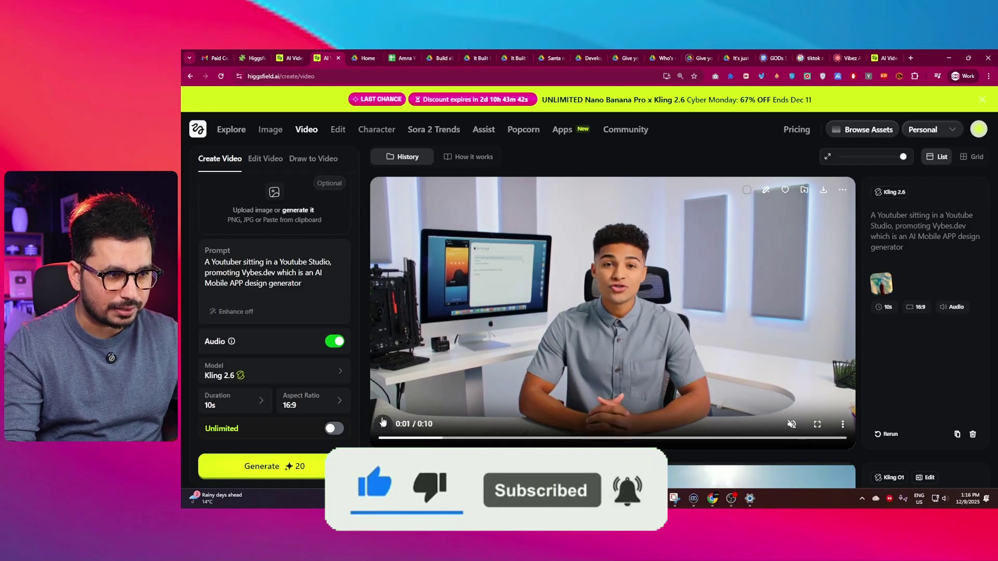
pyautogui.click(382, 424)
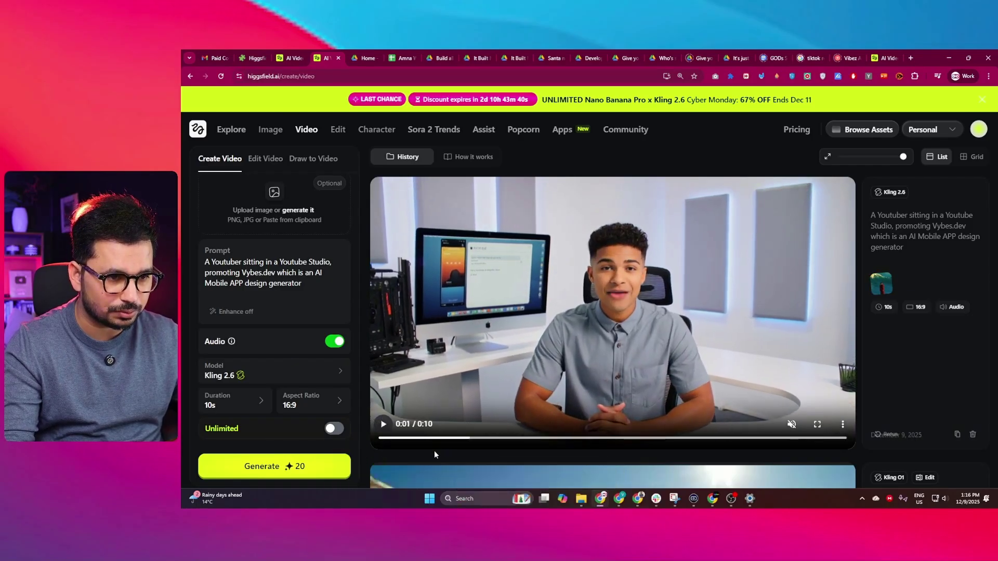
pyautogui.moveTo(424, 441)
pyautogui.mouseDown()
pyautogui.moveTo(378, 441)
pyautogui.moveTo(564, 439)
pyautogui.moveTo(544, 442)
pyautogui.mouseUp()
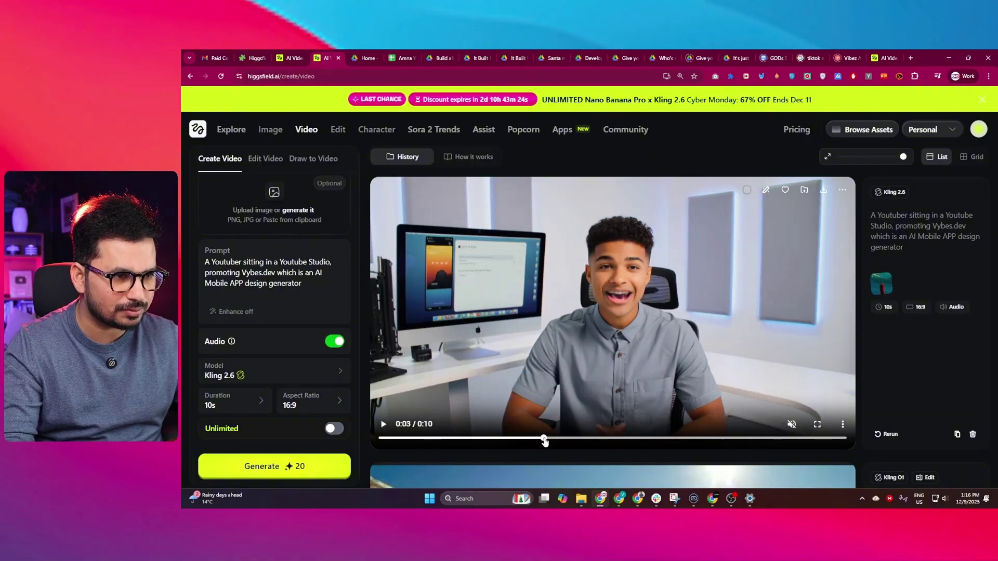
pyautogui.click(384, 425)
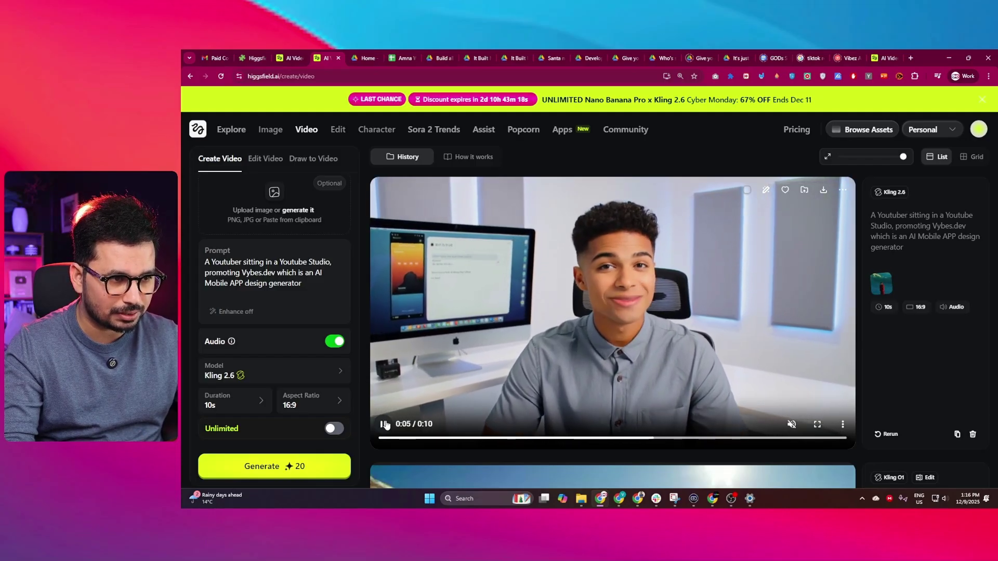
pyautogui.click(384, 424)
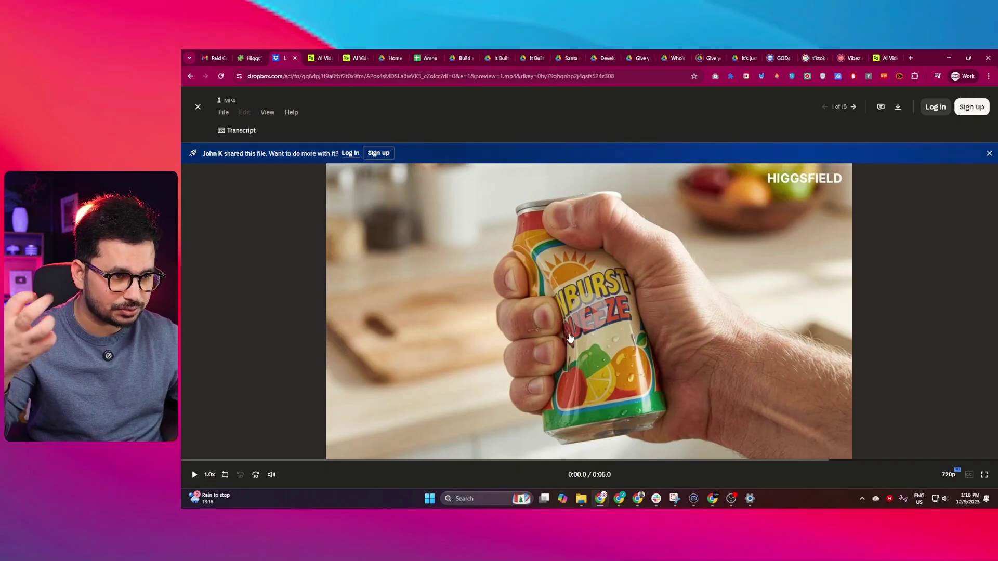
# - Play the soda-can clip, jump back to about 2.6 s and then 1 s, and replay it
pyautogui.click(595, 312)
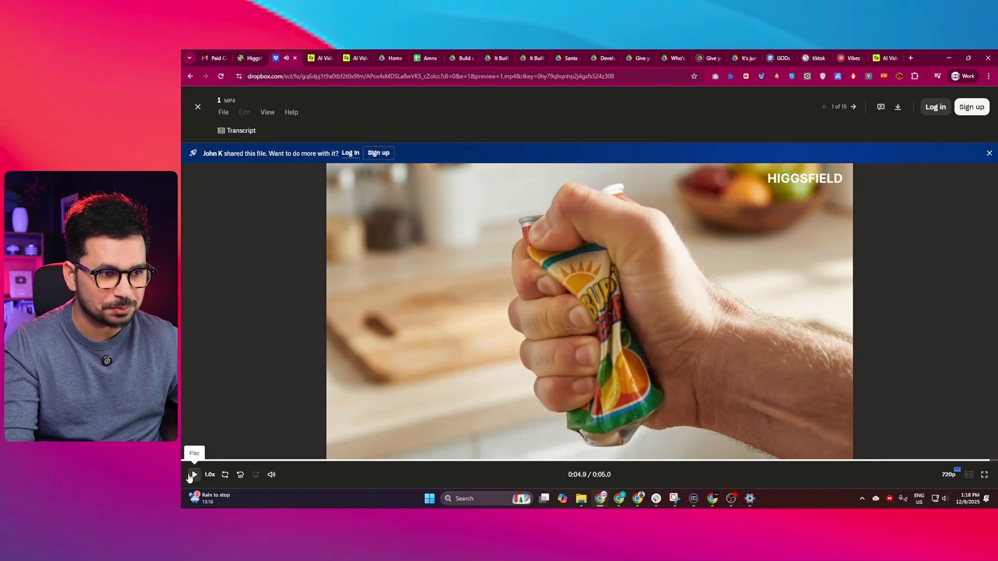
pyautogui.click(601, 462)
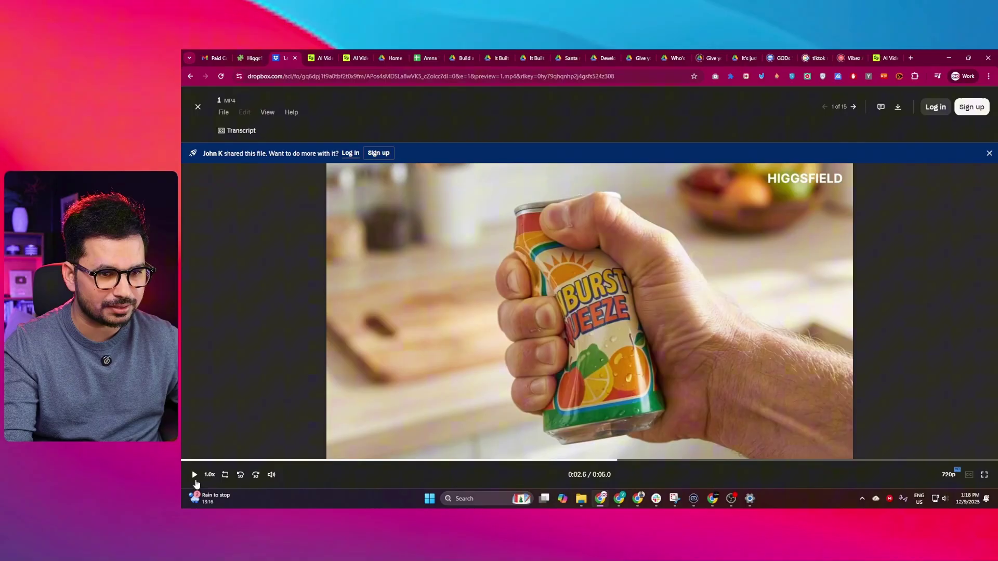
pyautogui.click(353, 463)
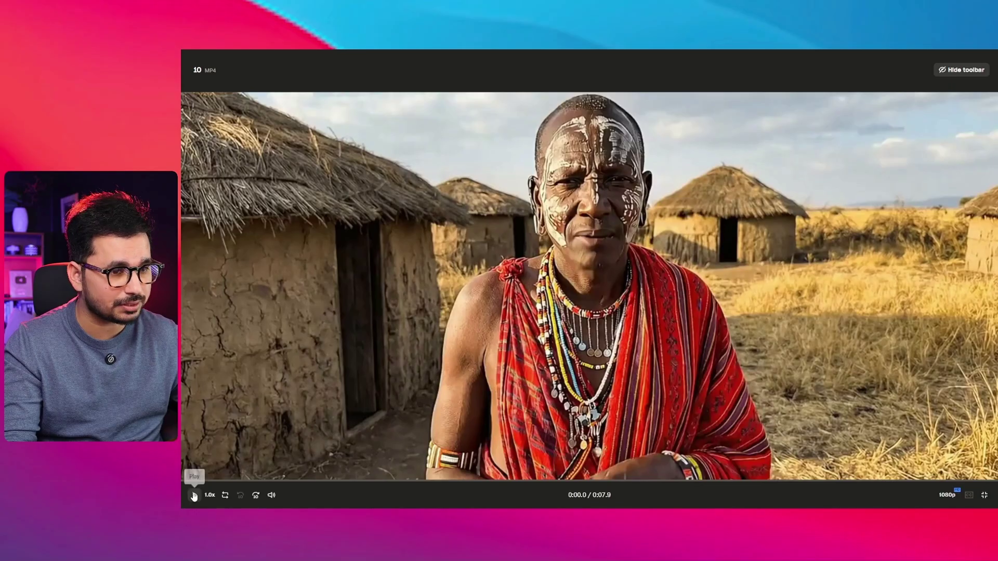
pyautogui.click(194, 494)
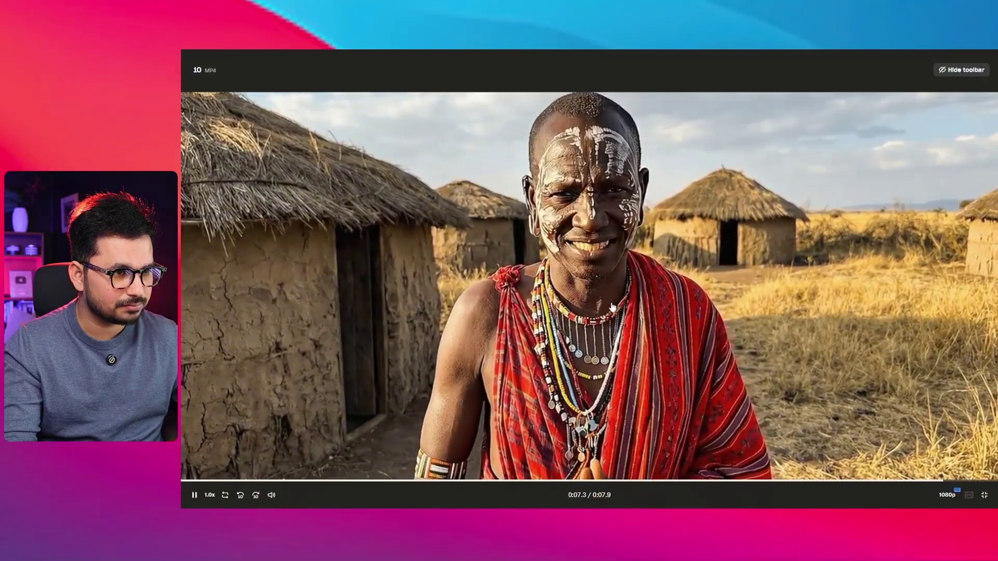
# - Pause the village clip near its end and play the next clip, the snowy city square
pyautogui.click(610, 308)
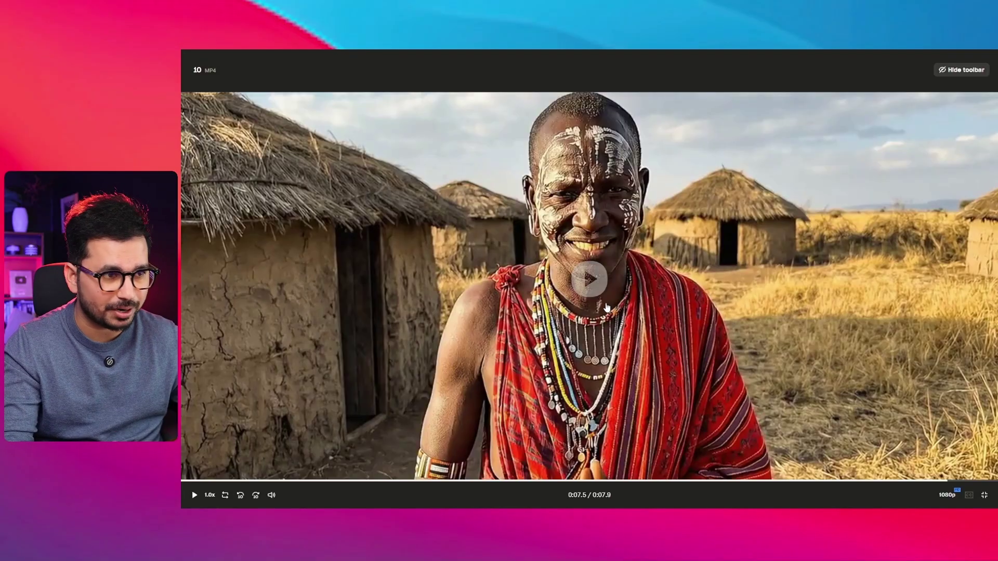
pyautogui.moveTo(454, 331)
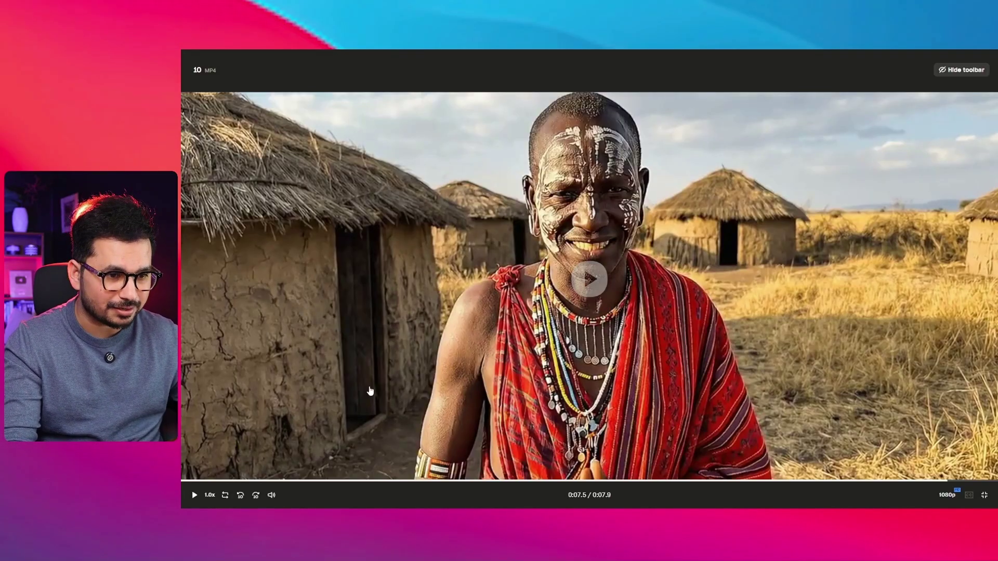
pyautogui.press('Right')
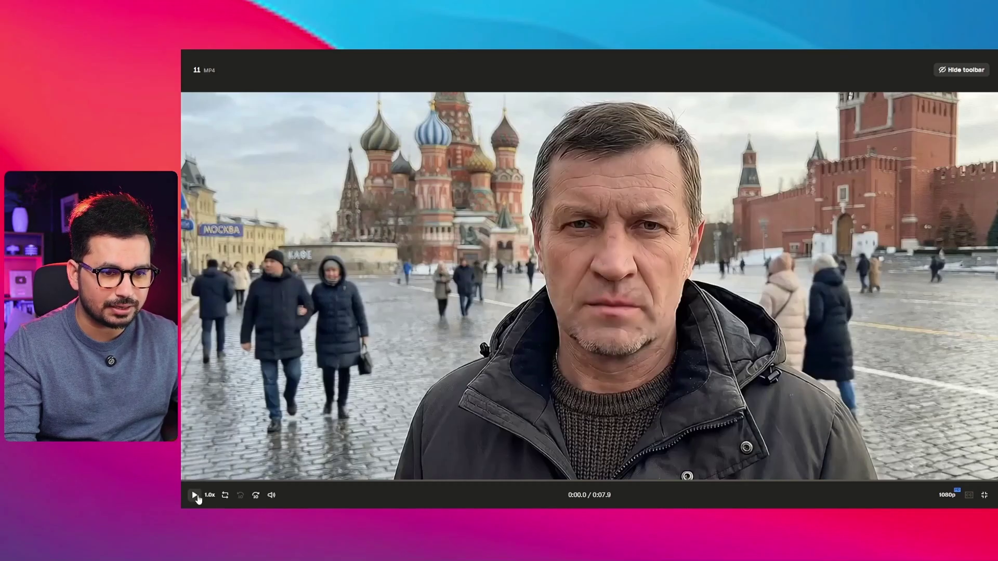
pyautogui.click(194, 501)
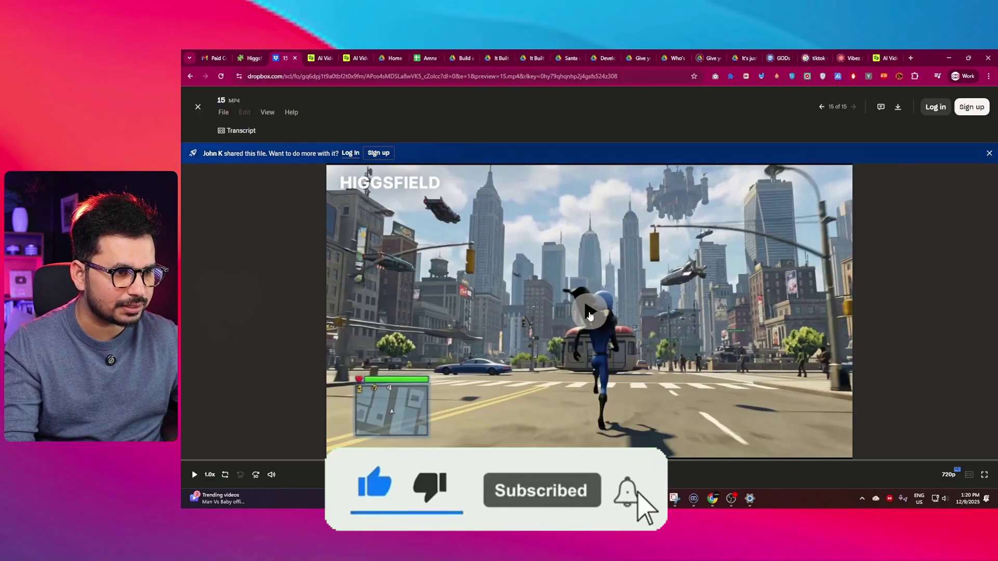
# - Play, rewind and replay the superhero city clip, then bring up the pencil-drawing clip 2.mp4
pyautogui.click(590, 316)
pyautogui.click(590, 314)
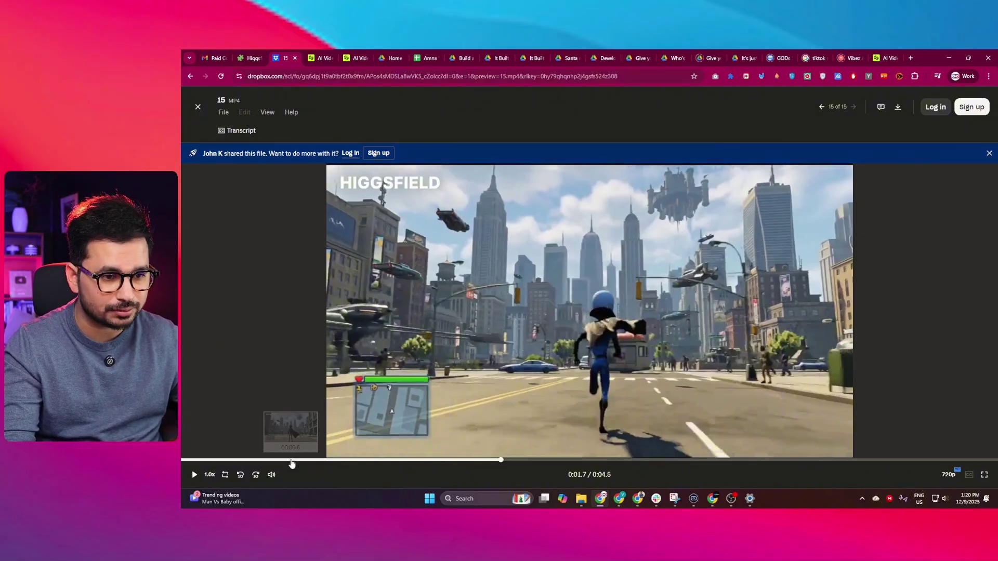
pyautogui.click(251, 464)
pyautogui.click(489, 342)
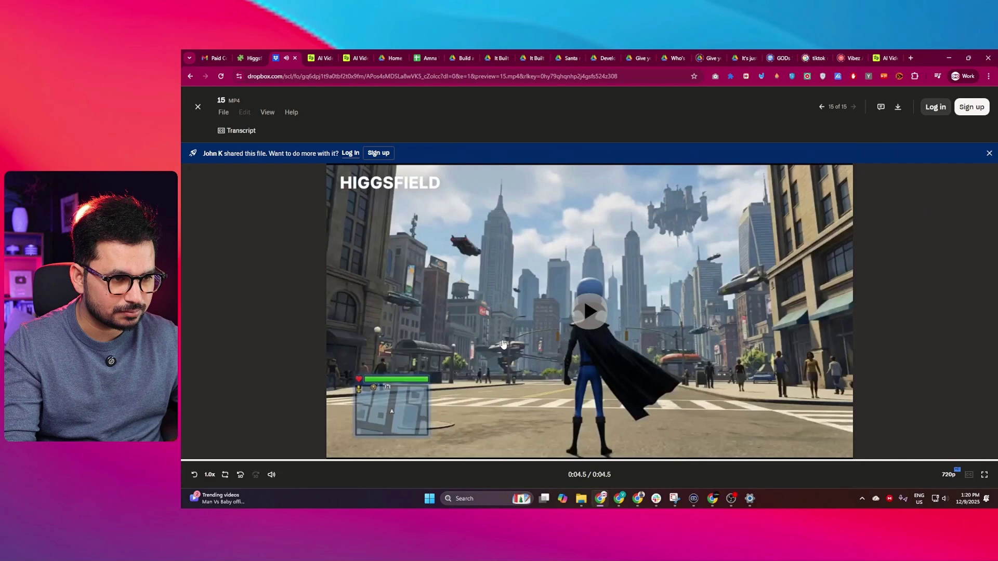
pyautogui.click(502, 344)
pyautogui.click(197, 107)
pyautogui.click(595, 318)
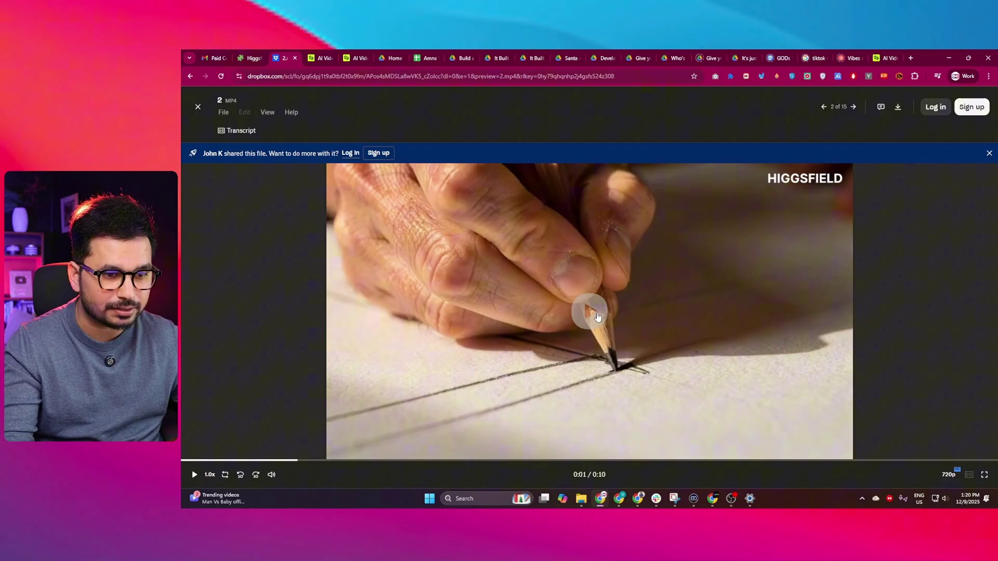
# - Play and pause the pencil-drawing clip, then skip ahead to the RV clip 4.mp4
pyautogui.click(598, 316)
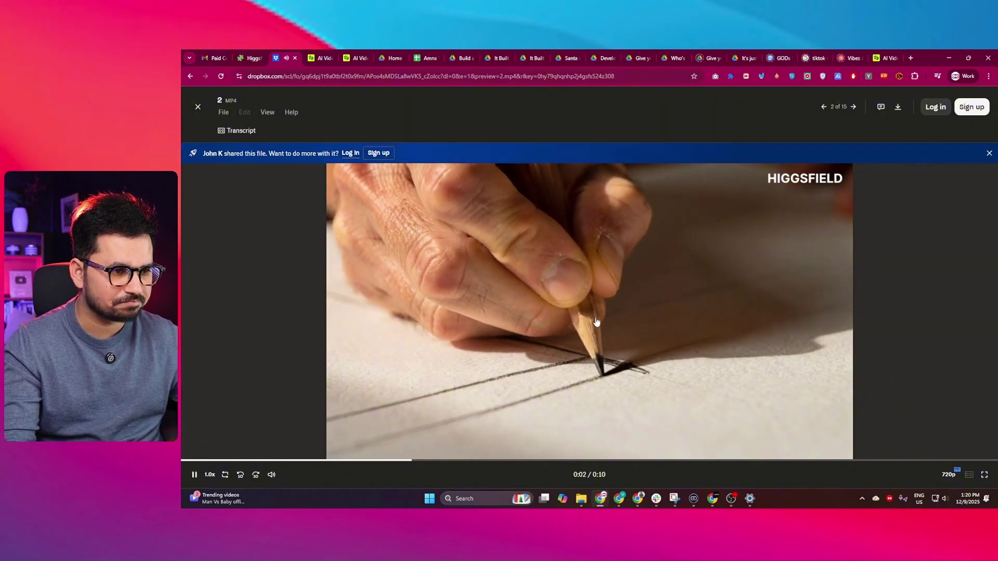
pyautogui.click(597, 322)
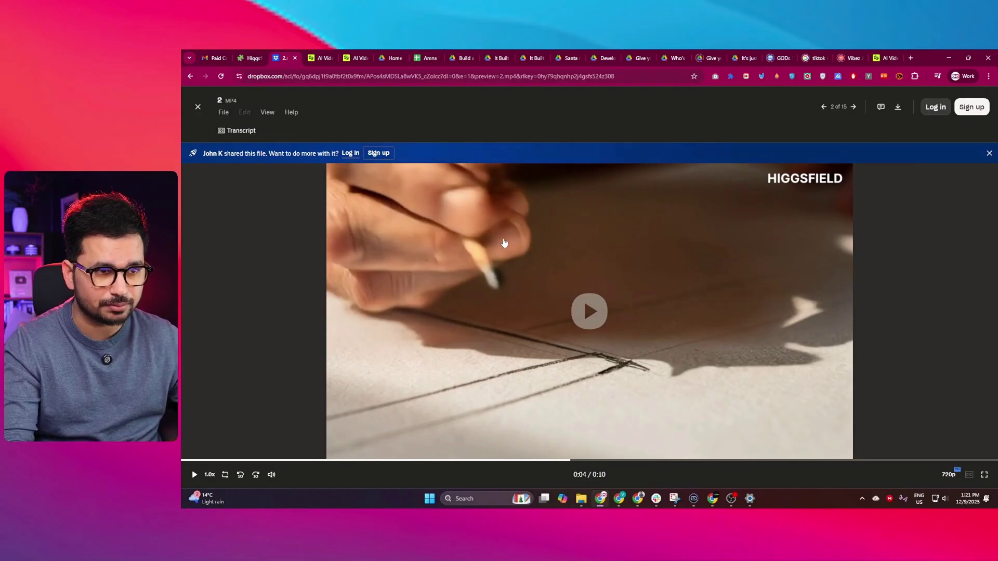
pyautogui.press('Right')
pyautogui.press('Right')
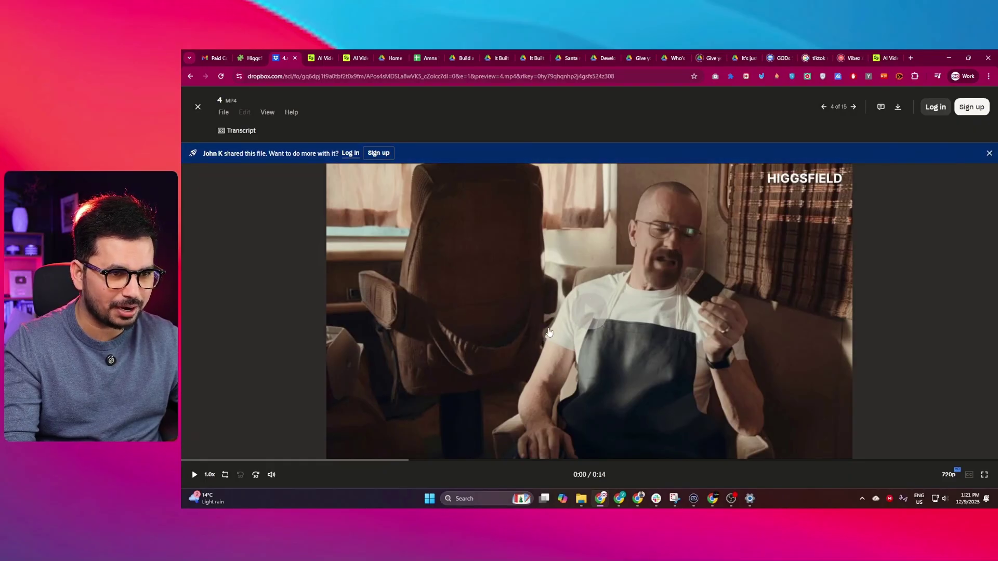
# - Play the 14-second RV clip 4.mp4 through to its end
pyautogui.click(574, 321)
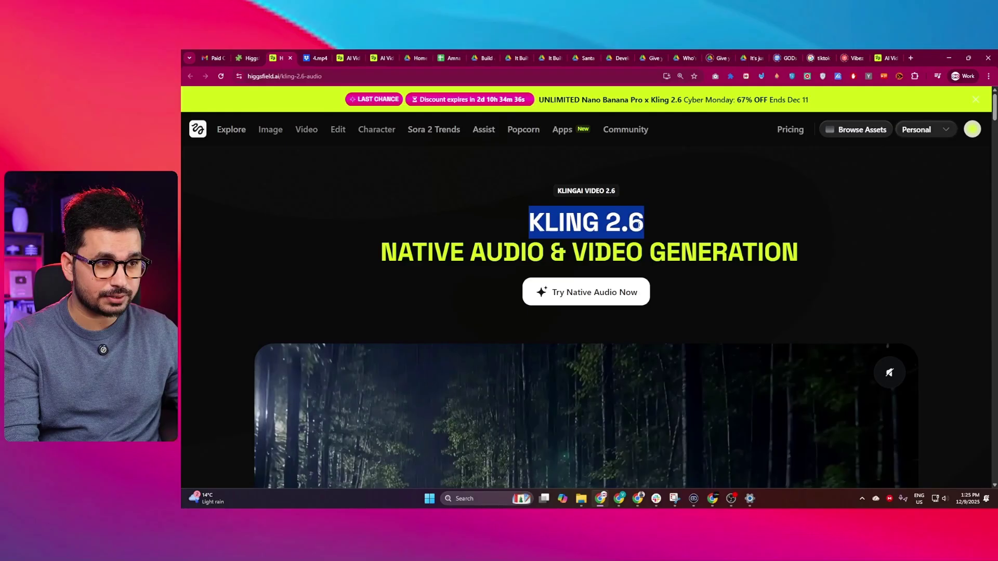
# - Leave the Kling 2.6 page for the Pricing page listing Basic, Pro, Ultimate and Creator plans
pyautogui.click(583, 225)
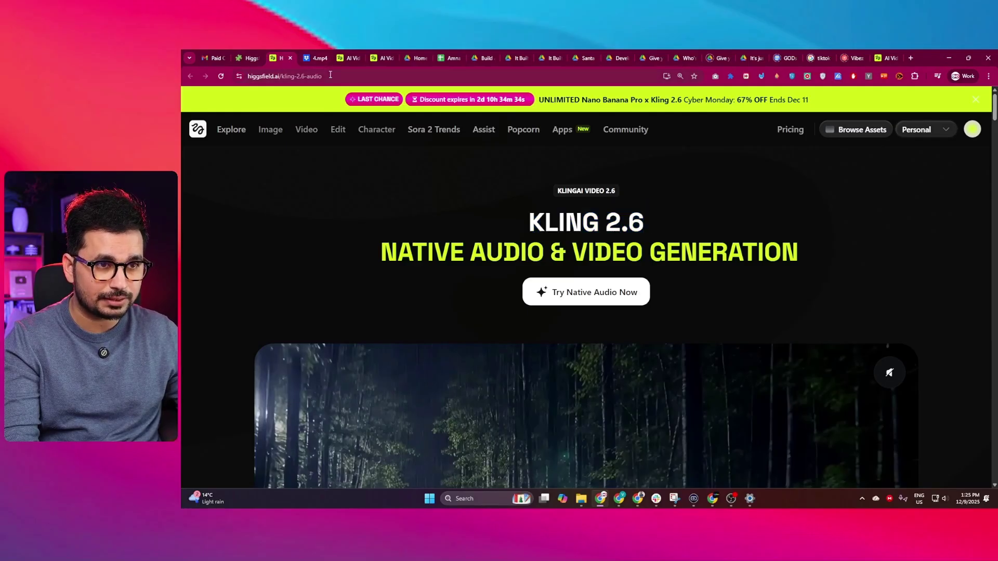
pyautogui.click(329, 75)
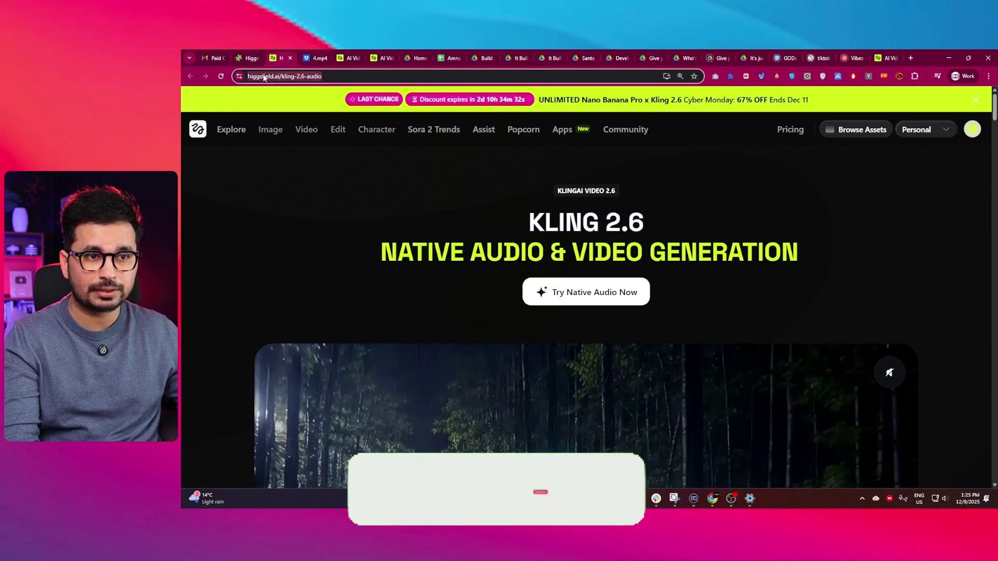
pyautogui.click(698, 266)
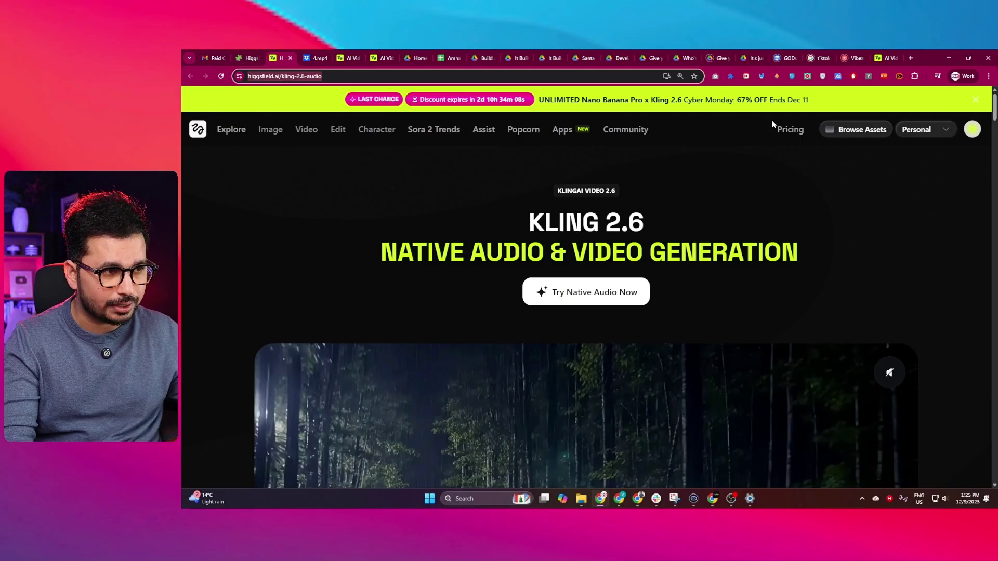
pyautogui.click(790, 130)
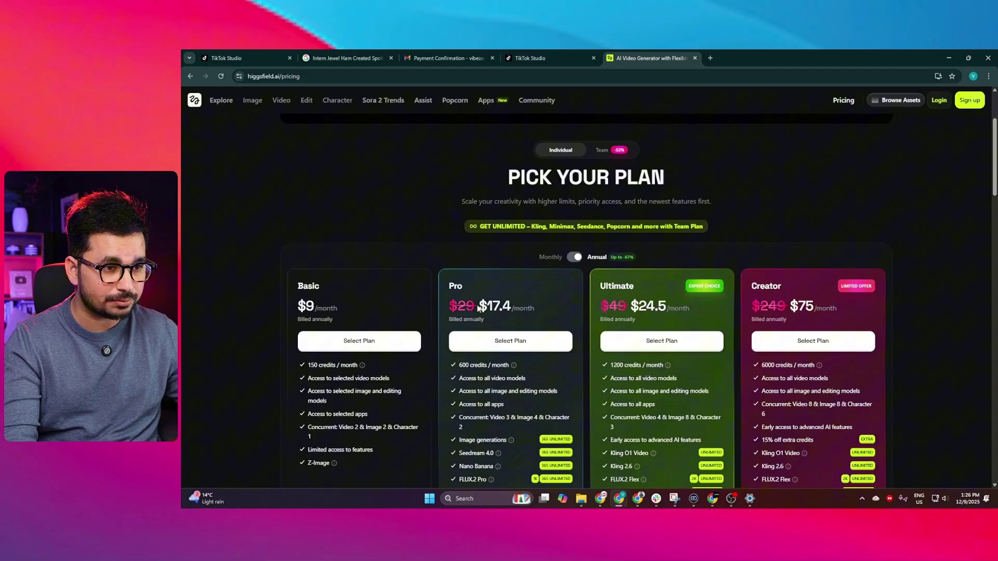
pyautogui.scroll(-1, 652, 303)
pyautogui.scroll(1, 653, 304)
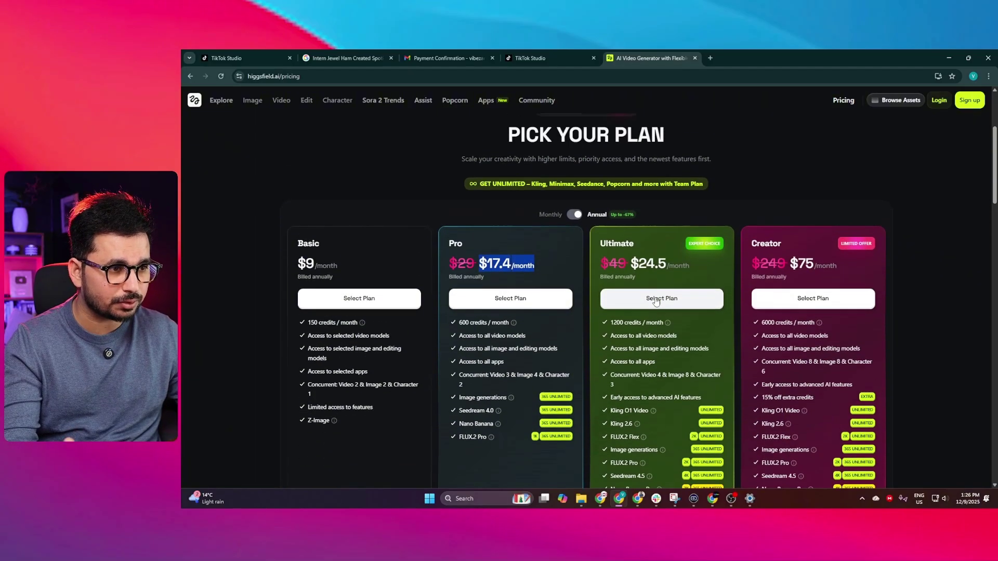
pyautogui.scroll(-2, 652, 310)
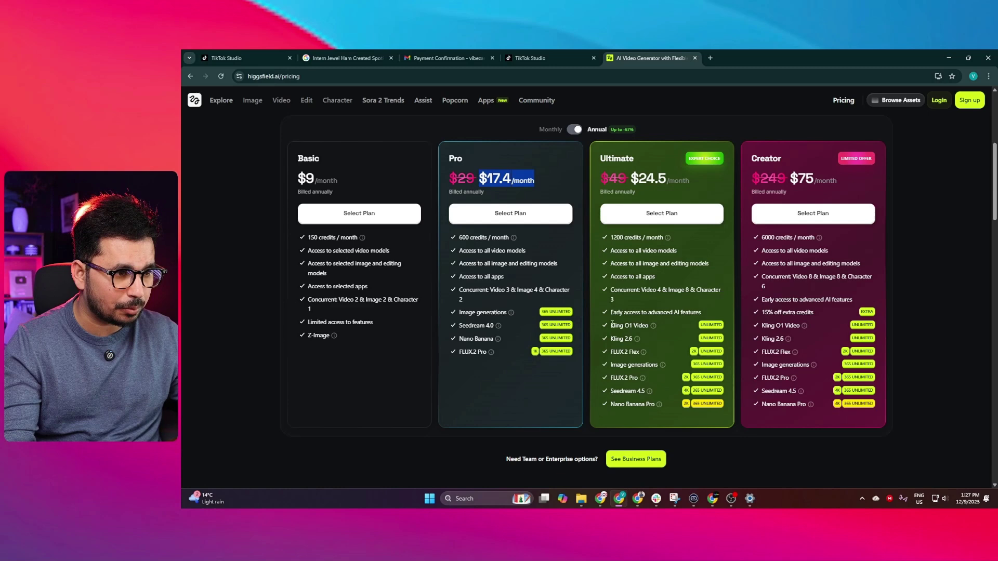
pyautogui.click(612, 325)
pyautogui.moveTo(662, 377); pyautogui.dragTo(661, 390)
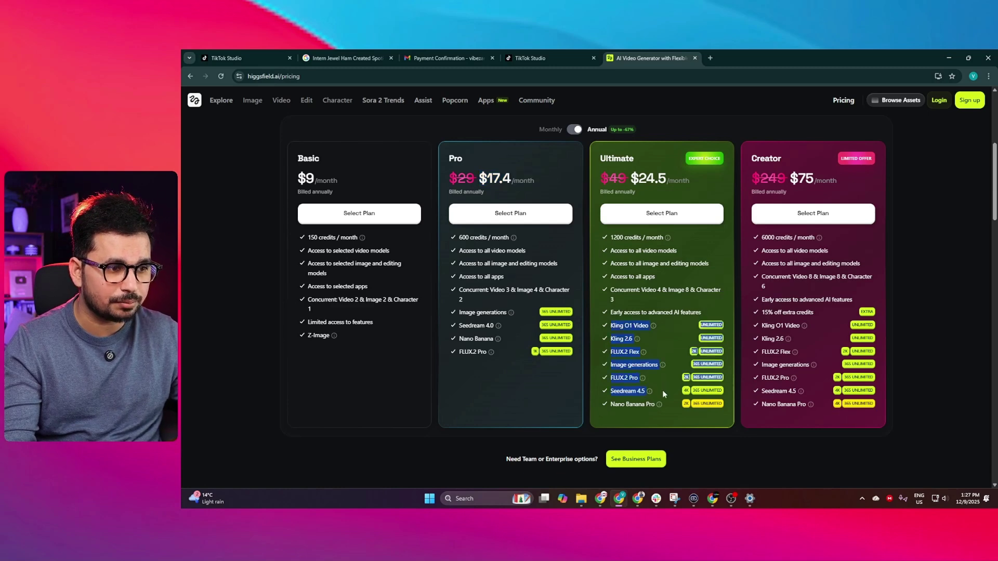
pyautogui.click(624, 320)
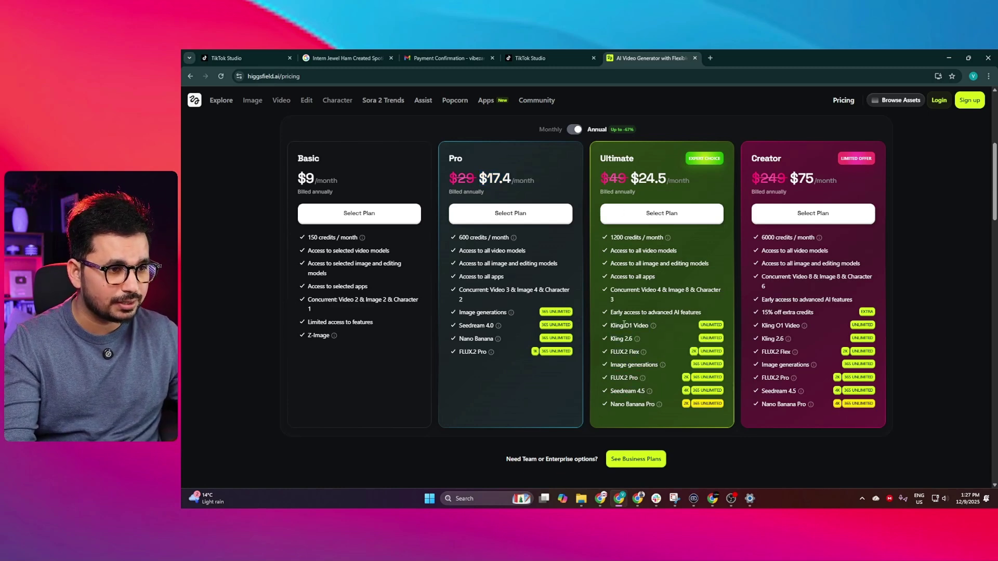